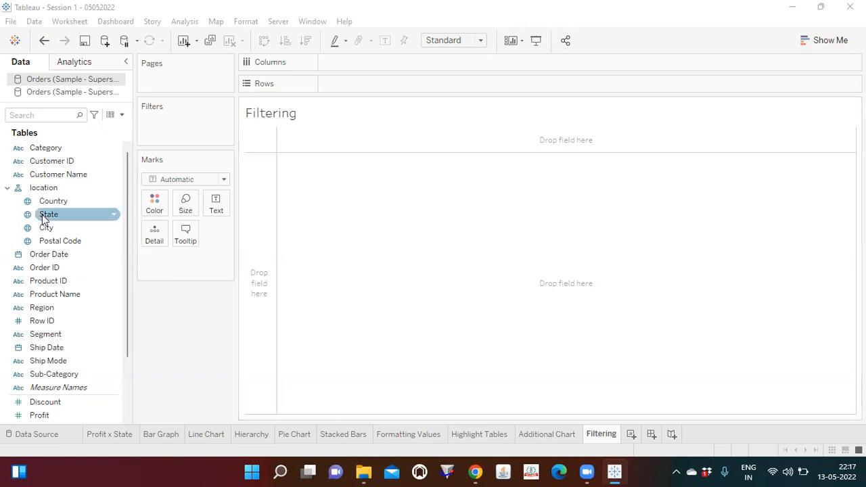
Step: Build a bar chart with Sub-Category on the columns and the sum of Sales on the rows
left_click_drag(112, 374, 386, 67)
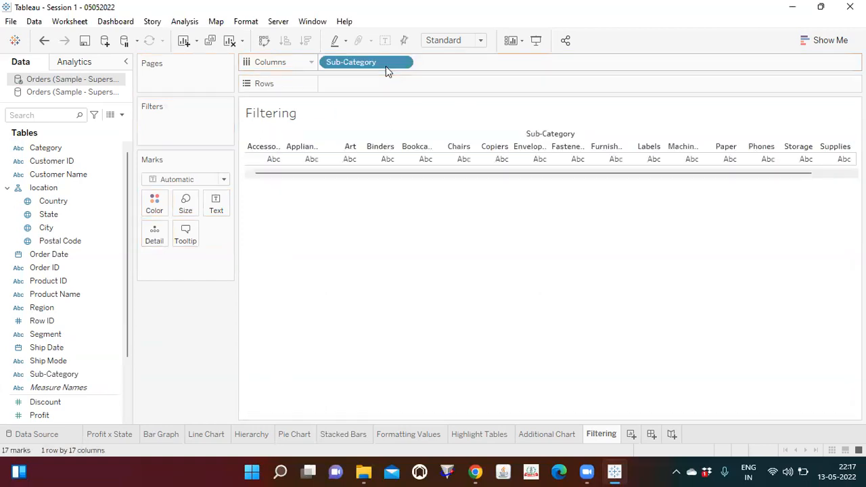
scroll(128, 339, "down", 3)
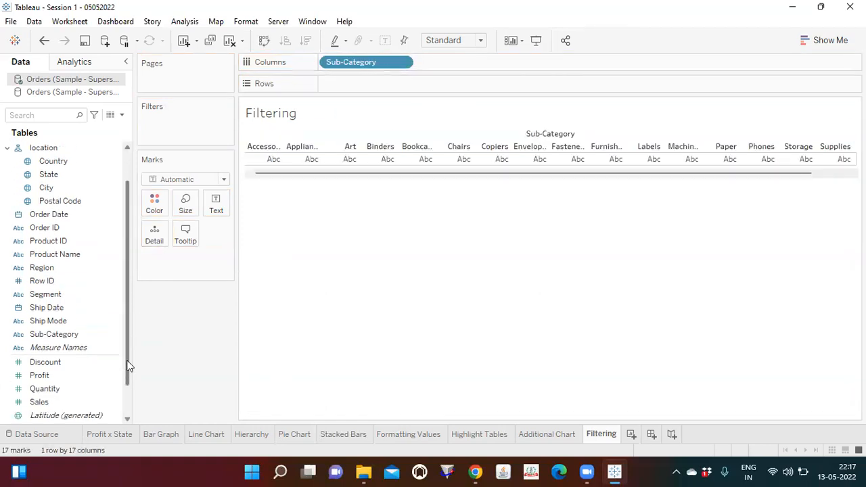
left_click_drag(39, 362, 369, 88)
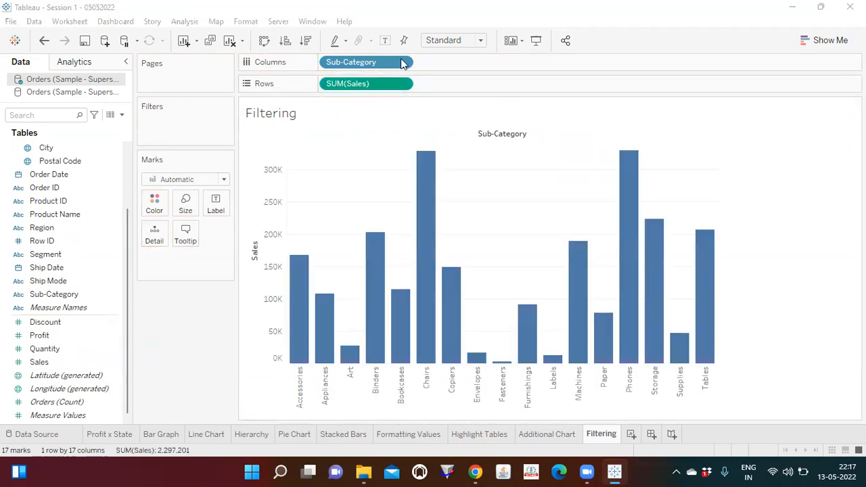
Step: Fit the chart to Entire View and label each bar with its Sales value
left_click(480, 40)
left_click(453, 86)
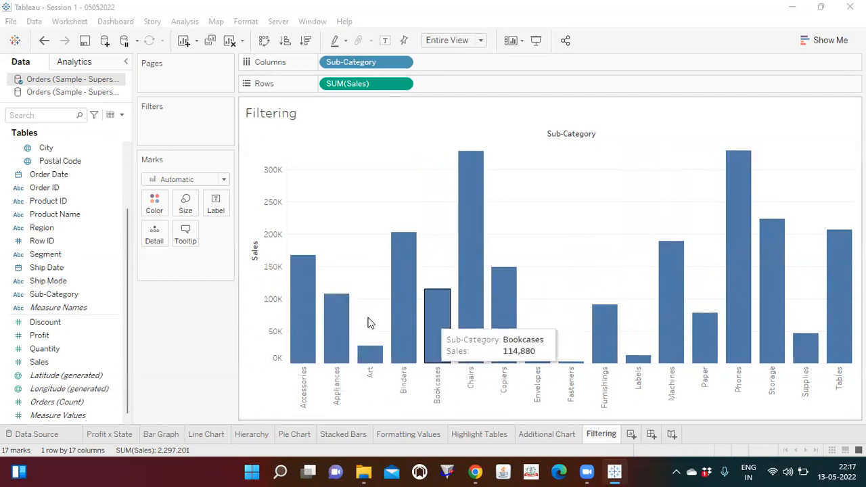
left_click(58, 350)
left_click_drag(58, 363, 216, 203)
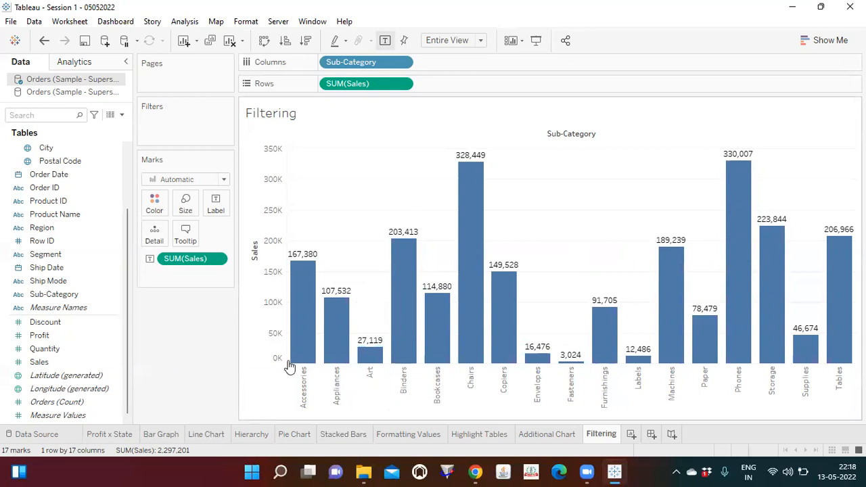
Step: Add Sub-Category as a filter on the worksheet and move its filter dialog aside to uncover most of the chart
mouse_move(427, 291)
left_click_drag(128, 247, 129, 197)
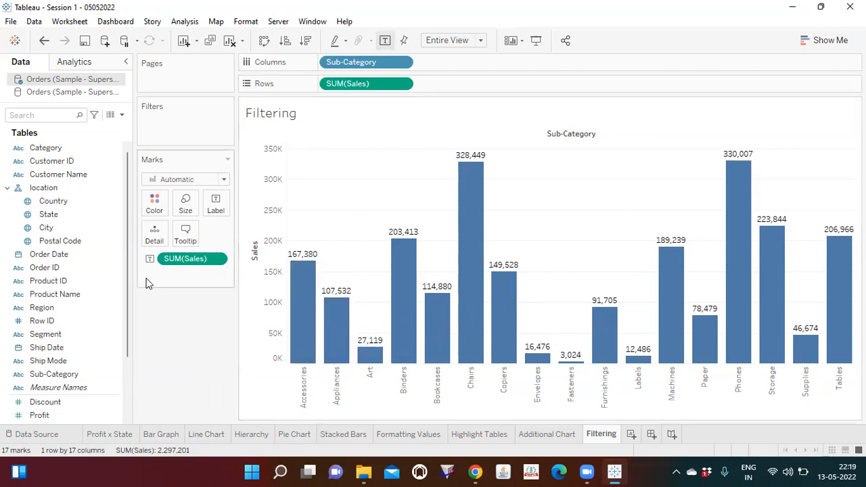
left_click_drag(68, 377, 184, 120)
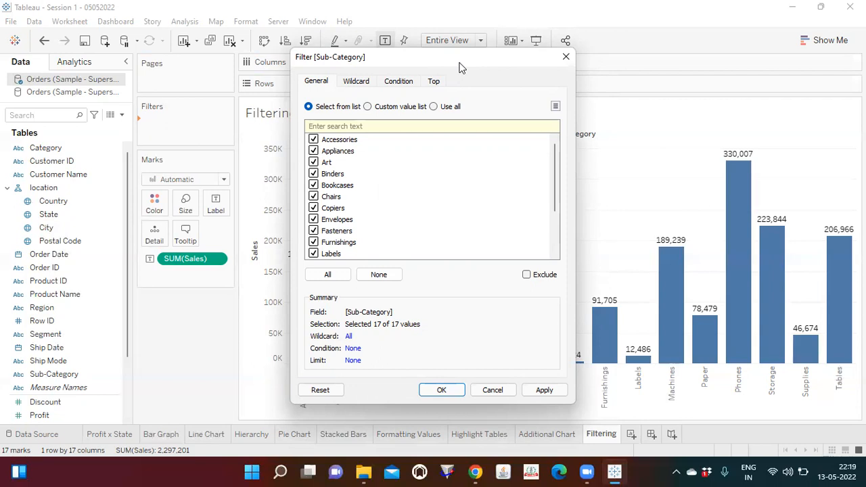
left_click_drag(459, 66, 178, 65)
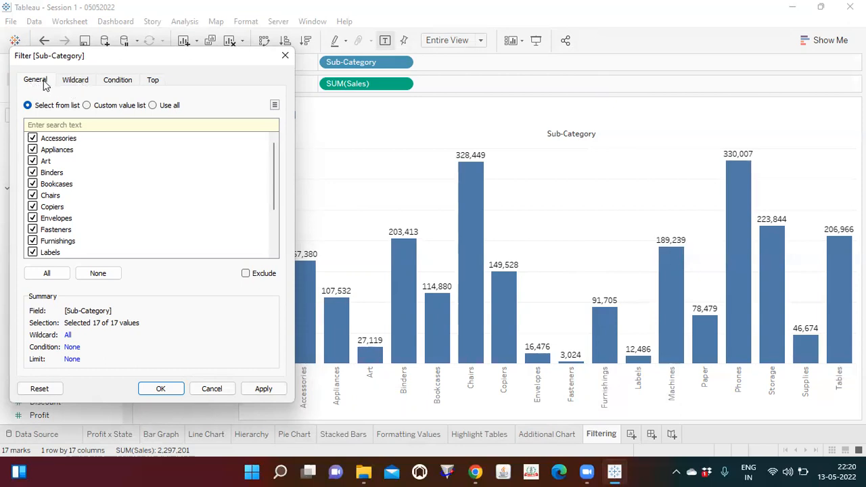
Step: Examine the General, Wildcard, Condition and Top options available for the Sub-Category filter
left_click(74, 80)
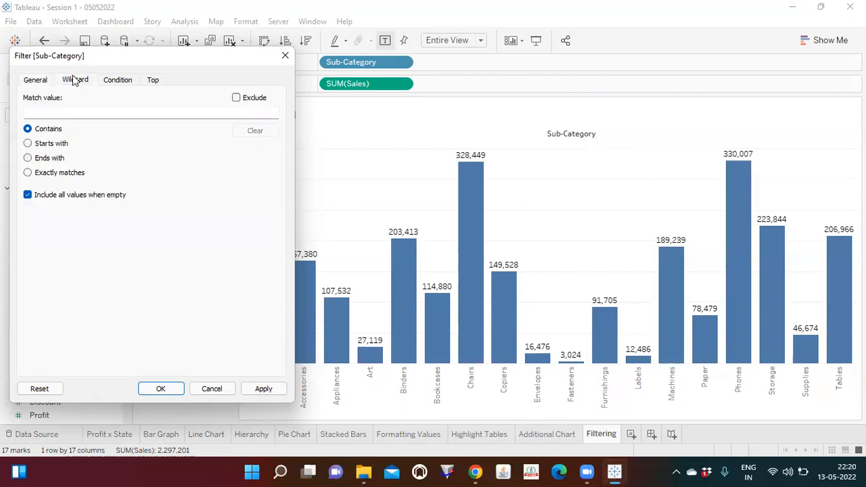
left_click(117, 81)
left_click(154, 81)
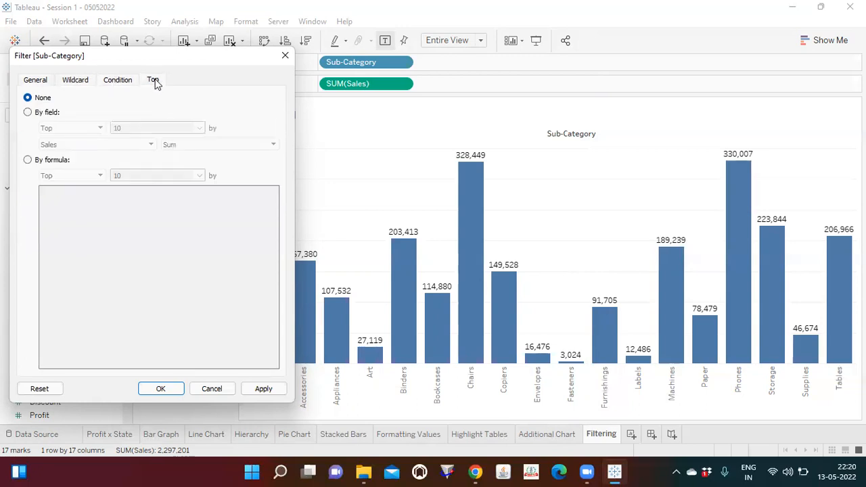
left_click(48, 81)
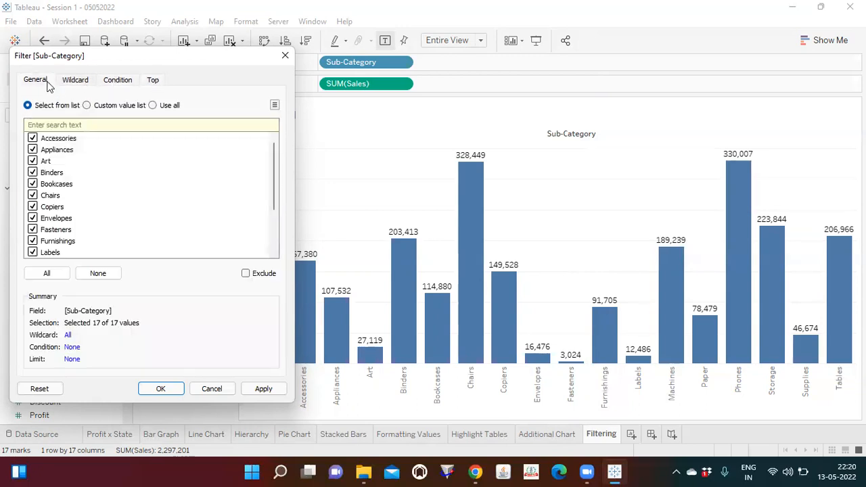
left_click(76, 84)
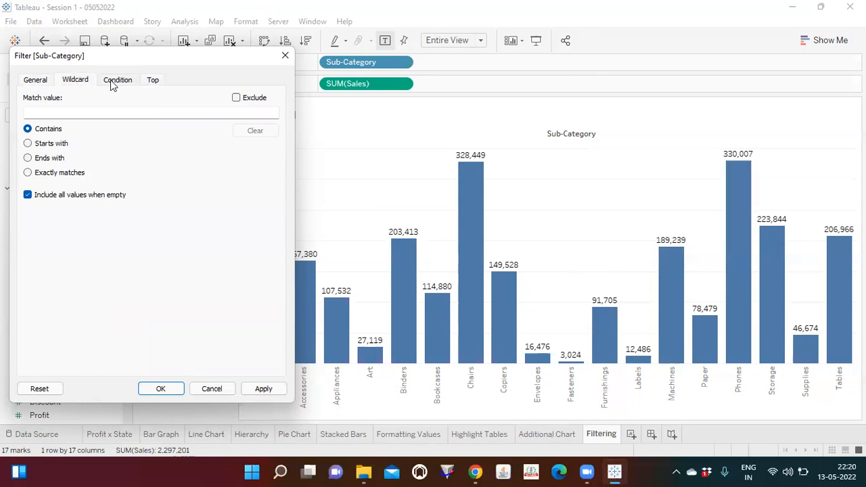
left_click(117, 81)
left_click(149, 81)
left_click(119, 81)
left_click(83, 81)
left_click(46, 82)
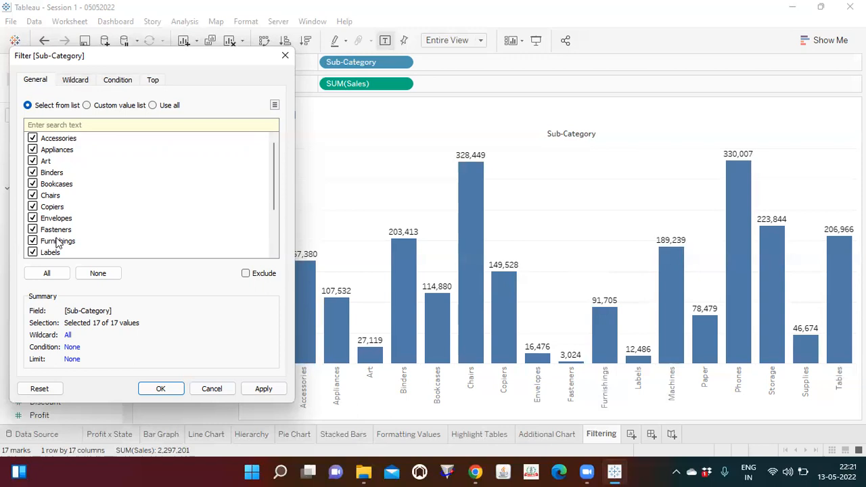
left_click(66, 85)
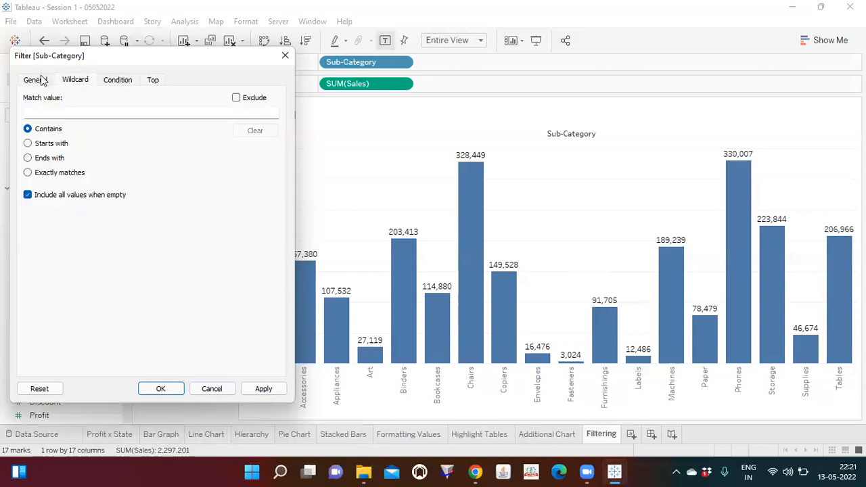
left_click(39, 79)
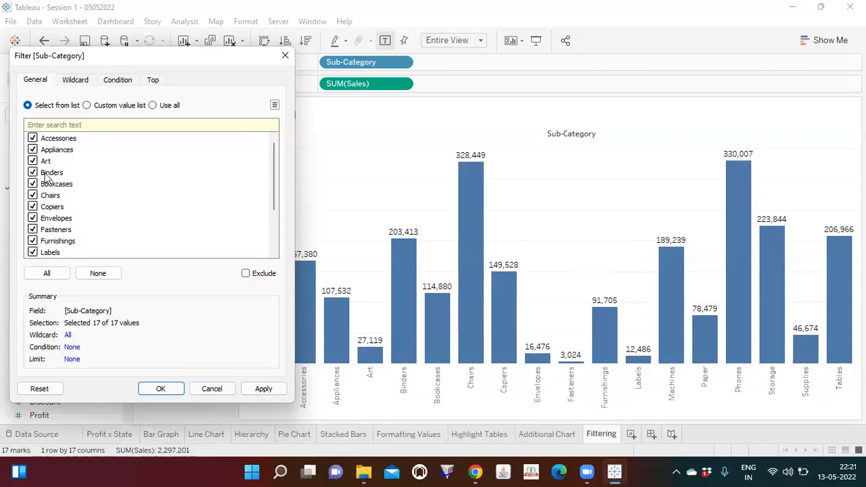
left_click(74, 82)
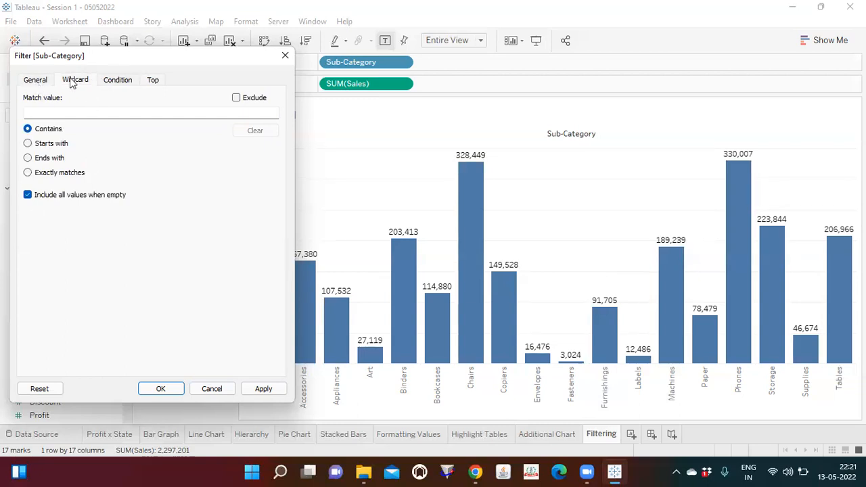
left_click(114, 80)
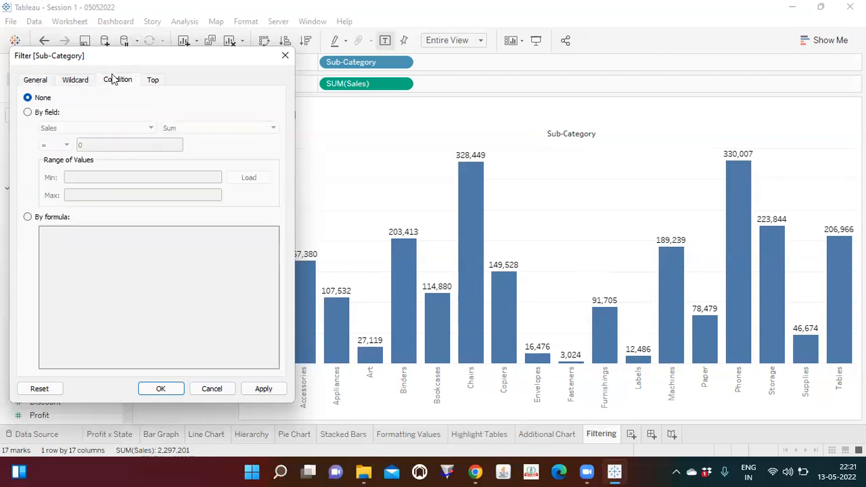
left_click(39, 80)
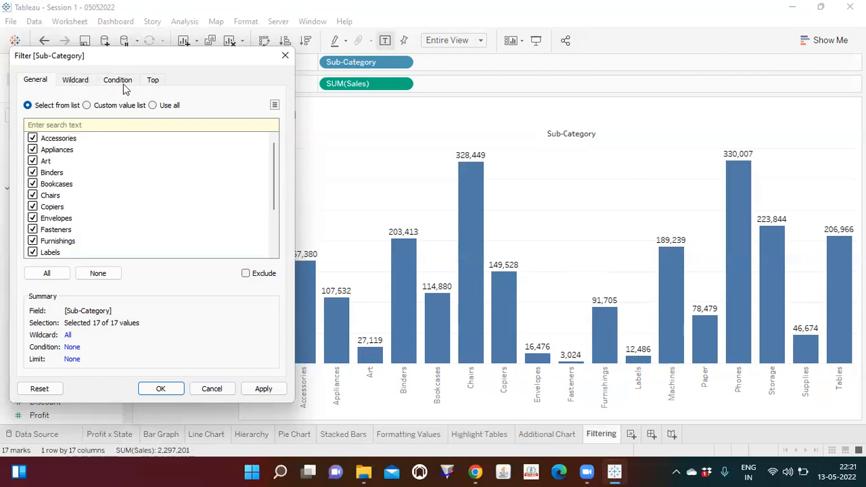
left_click(74, 80)
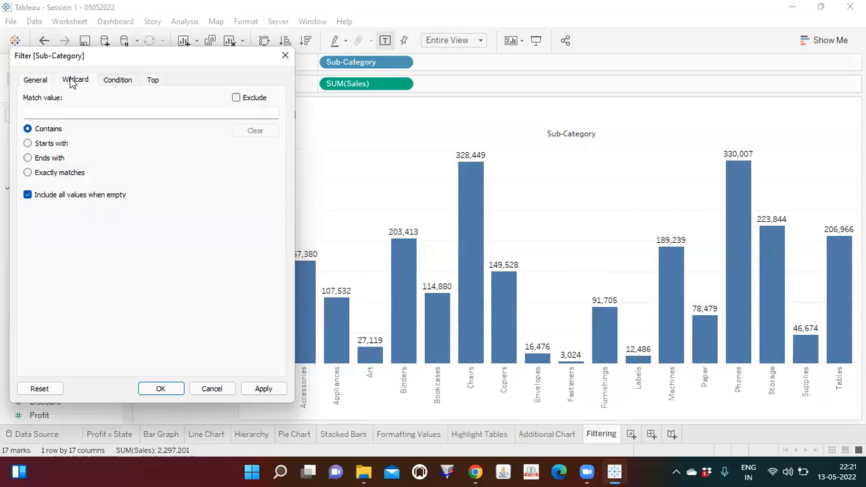
left_click(118, 79)
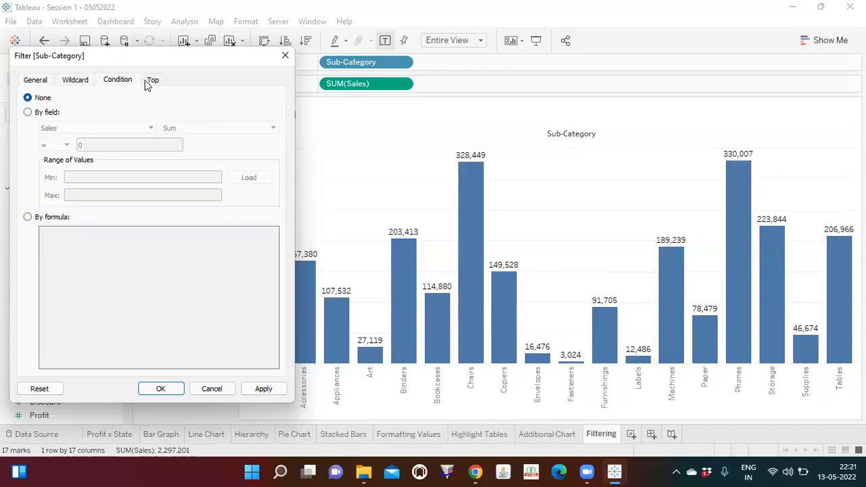
left_click(148, 83)
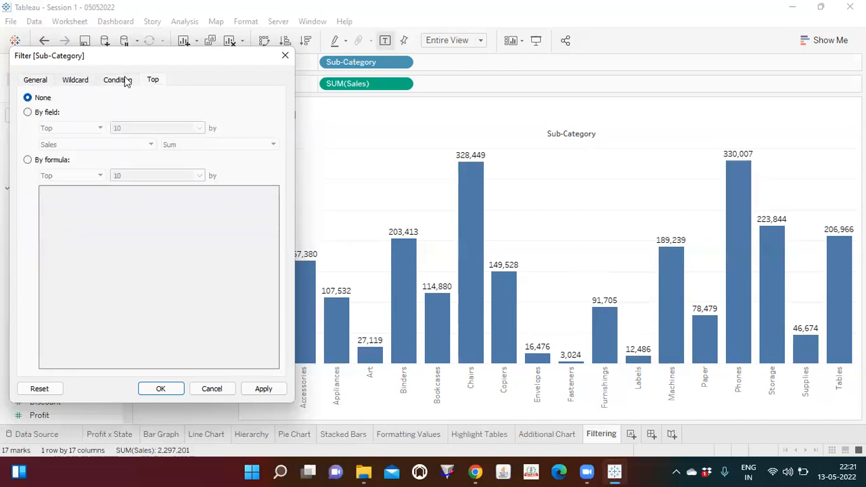
left_click(34, 83)
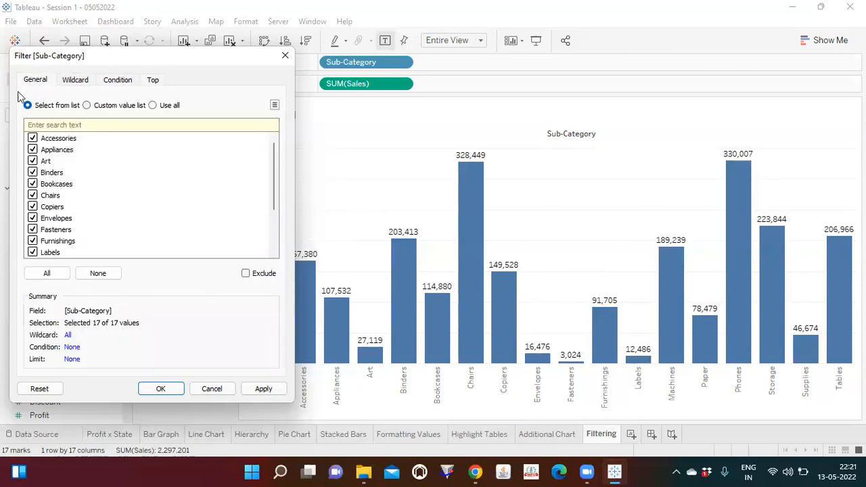
left_click(154, 81)
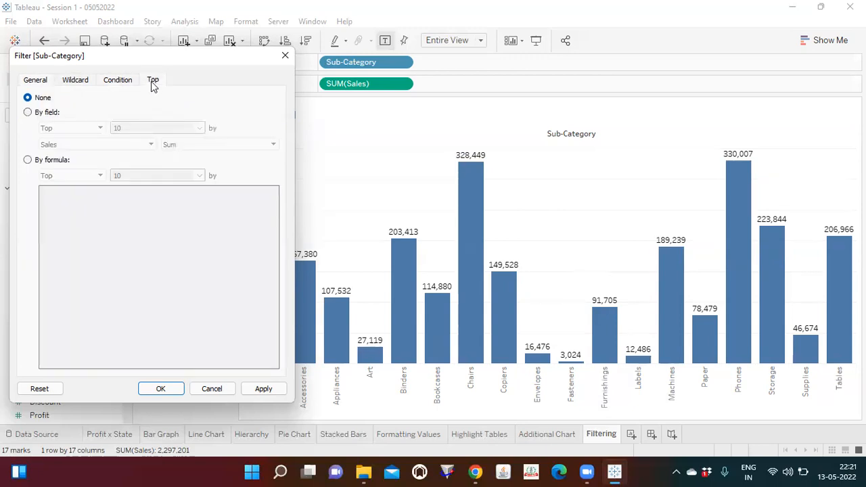
left_click(28, 80)
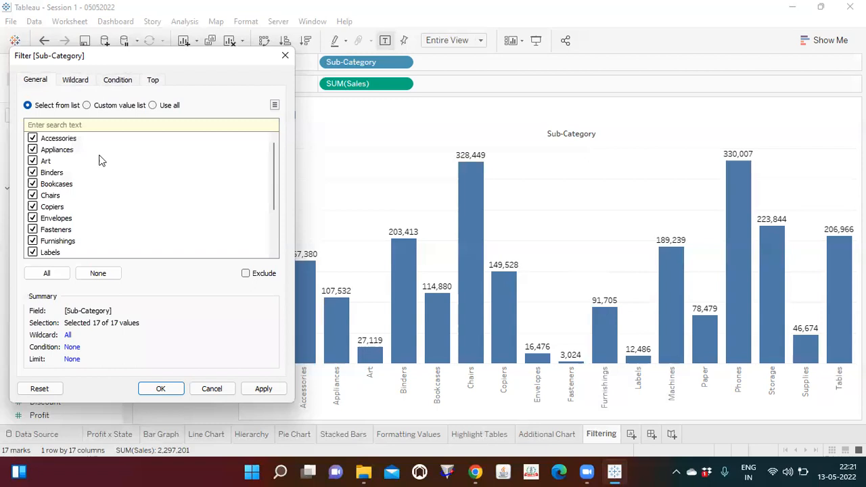
Step: Filter Copiers and Furnishings out of the chart, keeping all other sub-categories selected, and apply the filter
left_click(95, 273)
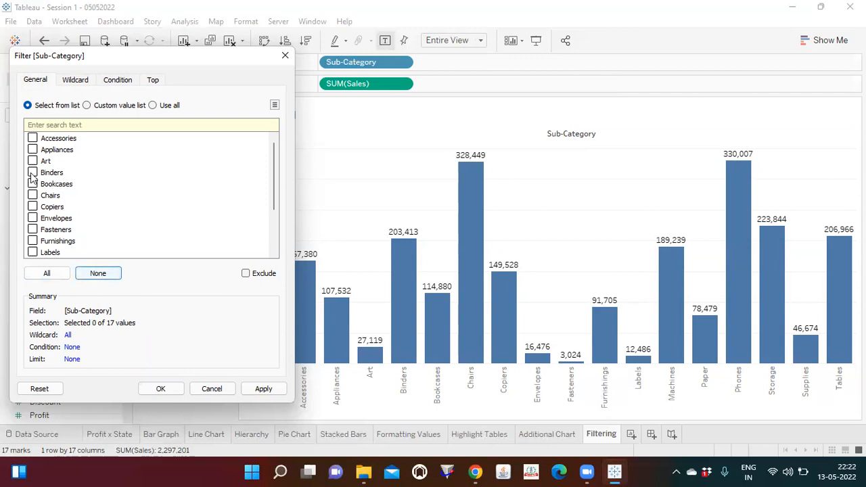
left_click(45, 274)
left_click(32, 207)
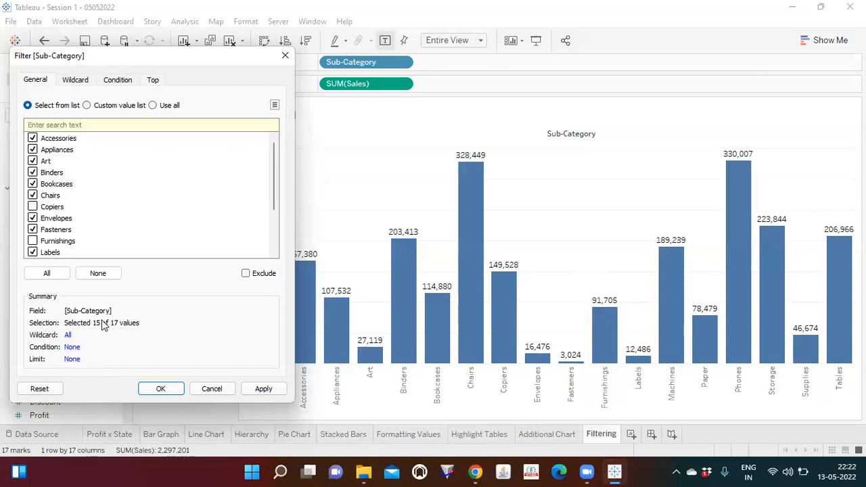
left_click(253, 390)
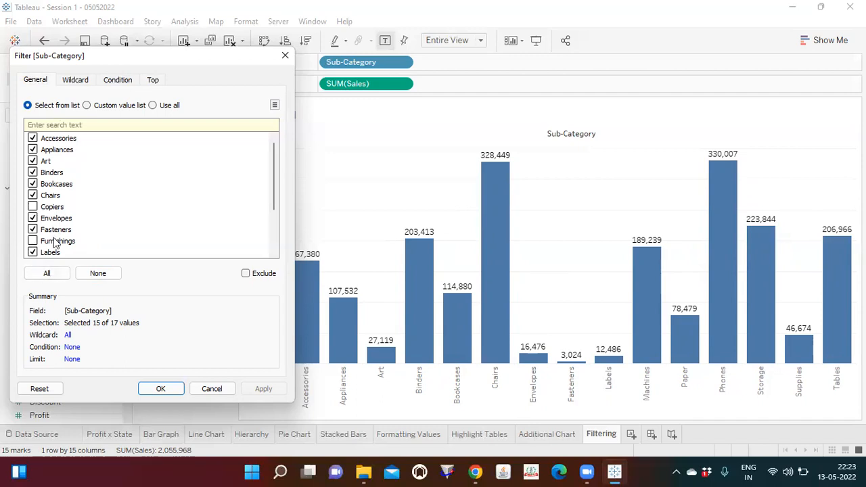
left_click(95, 274)
left_click(33, 207)
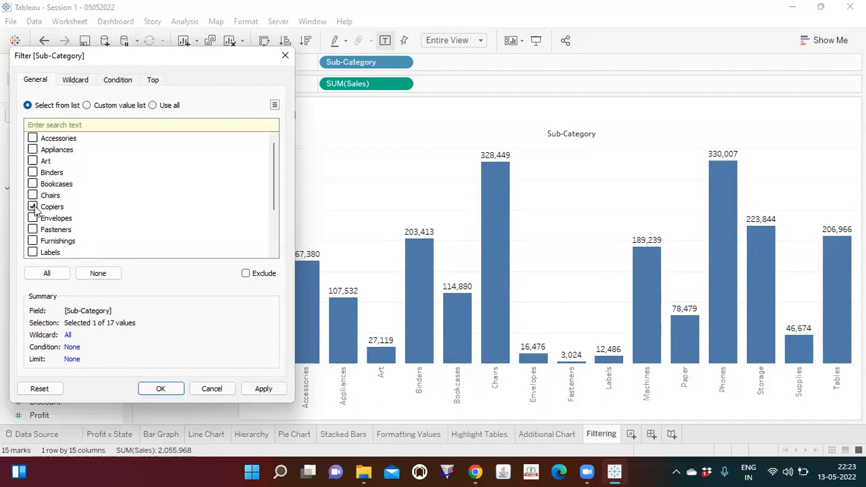
left_click(44, 274)
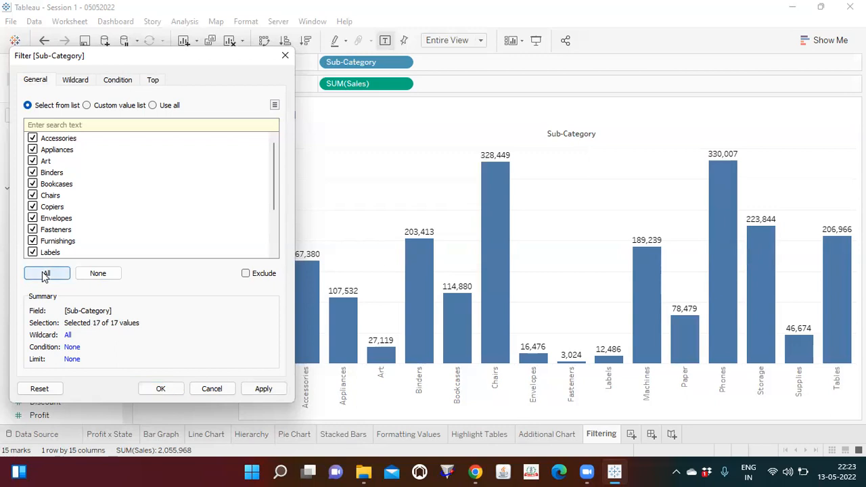
Step: Deselect Copiers and Furnishings, set the filter to exclude the sub-categories still selected, and apply it
left_click(32, 207)
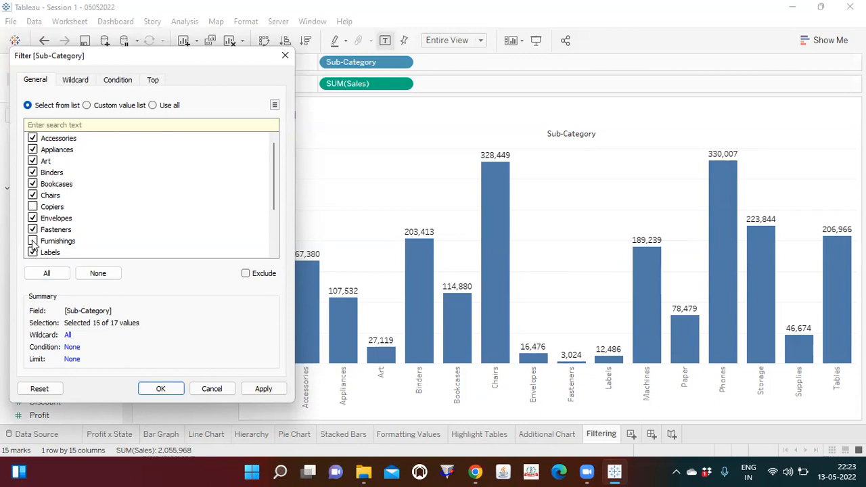
left_click(246, 274)
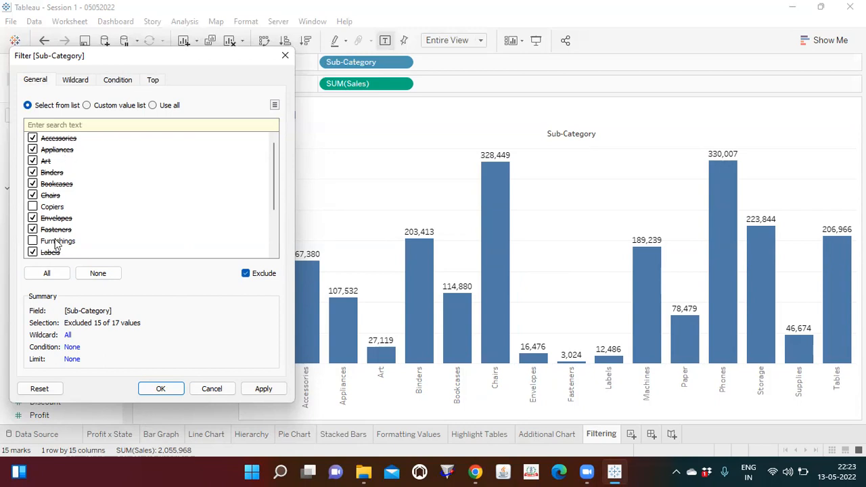
left_click(245, 275)
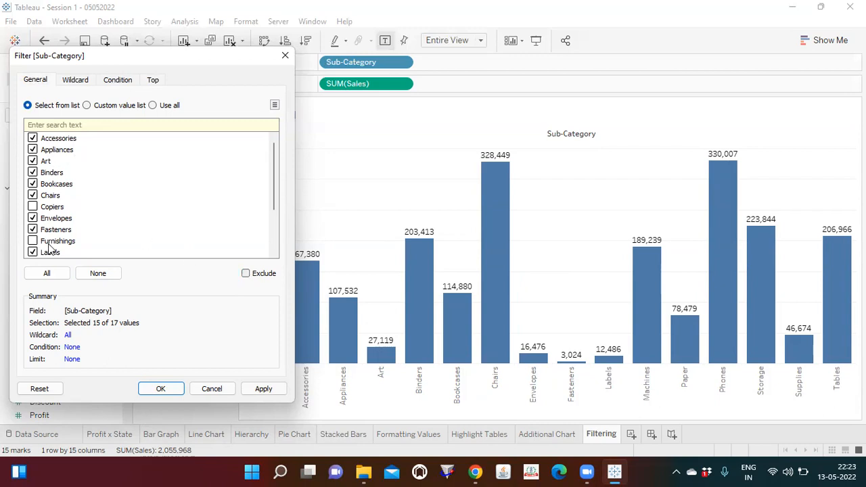
left_click(246, 274)
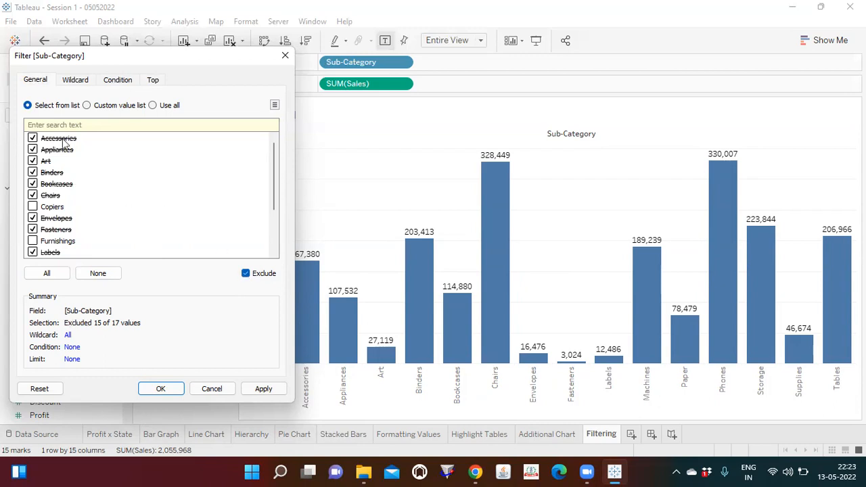
left_click(259, 392)
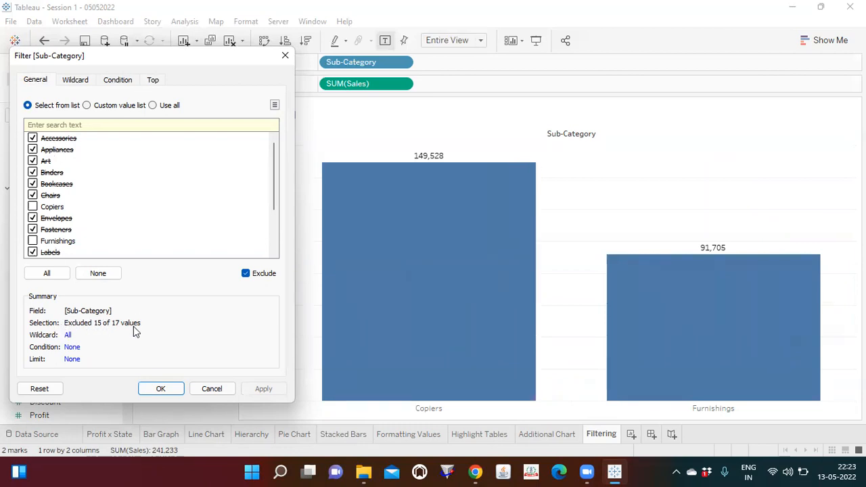
Step: Turn off Exclude, clear every sub-category, select only Copiers and Furnishings, and apply the filter
left_click(246, 274)
left_click(114, 275)
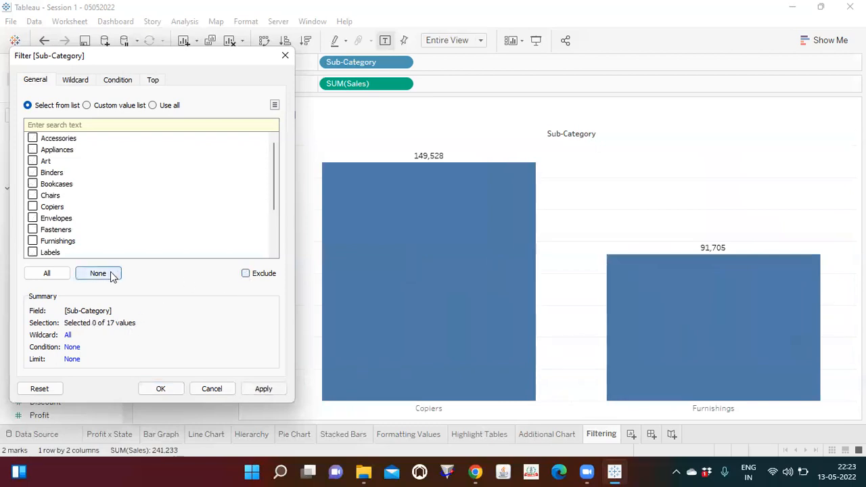
left_click(32, 208)
left_click(32, 241)
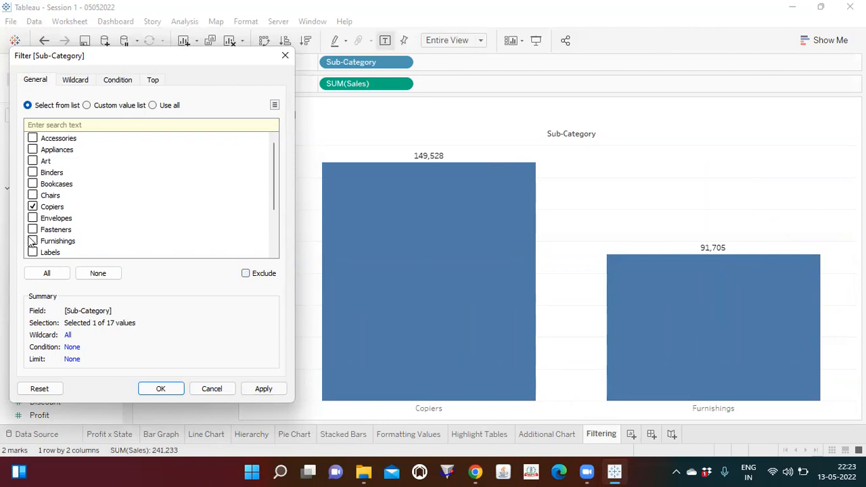
left_click(256, 390)
Step: Select all sub-categories except Copiers and Furnishings in the filter's General list and apply it
left_click(74, 82)
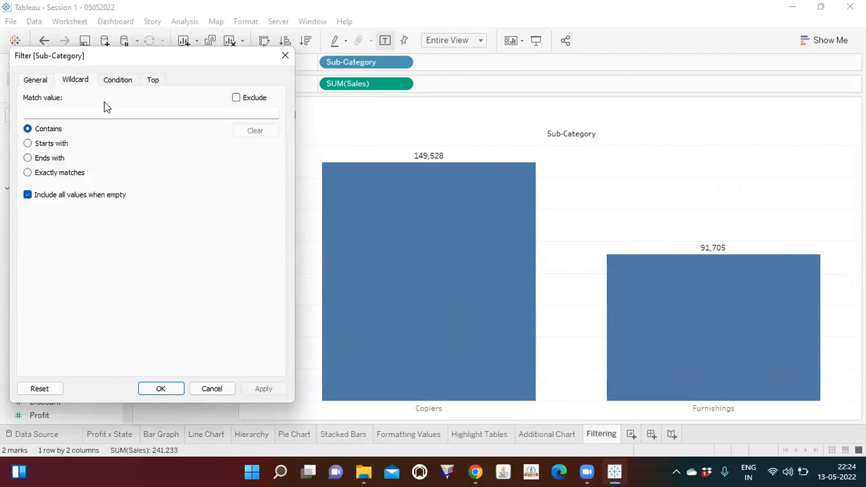
left_click(35, 79)
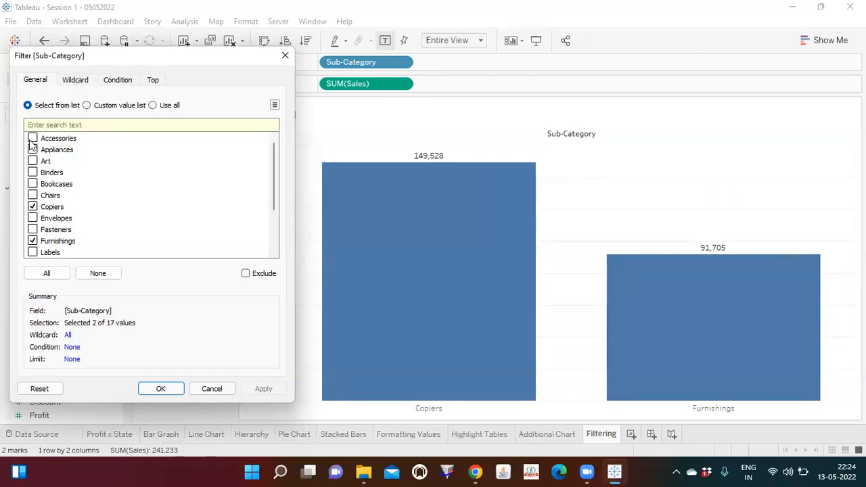
left_click(47, 273)
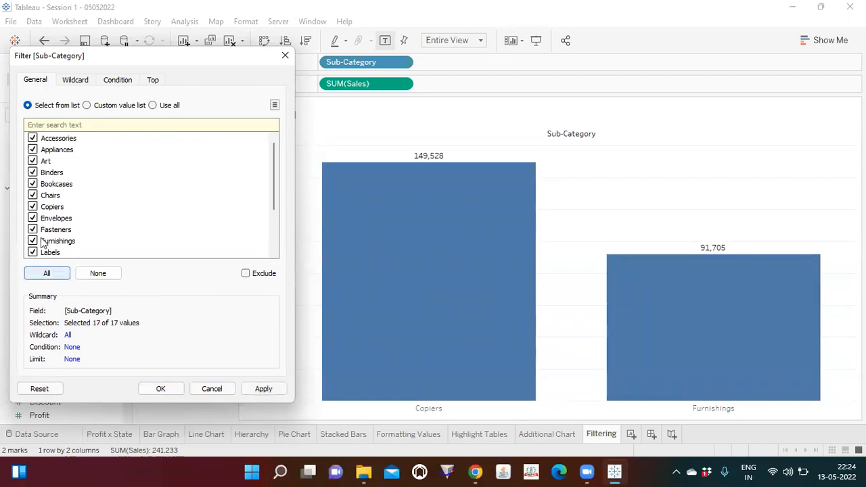
left_click(33, 207)
left_click(34, 242)
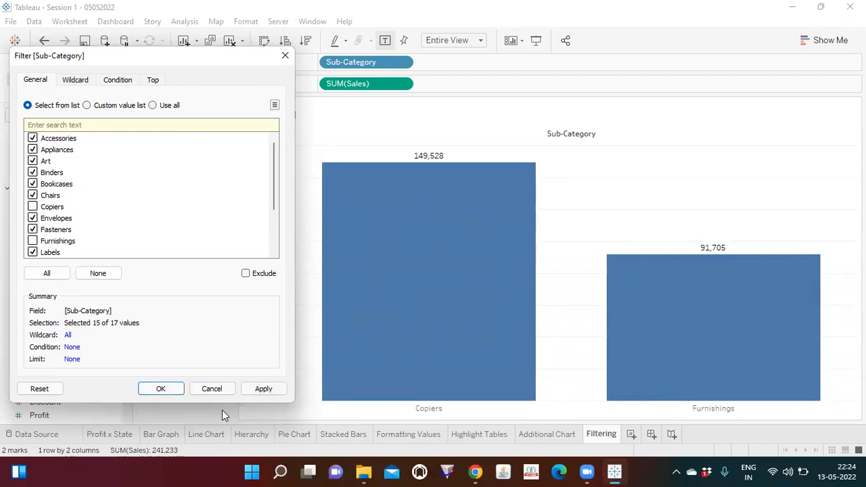
left_click(250, 392)
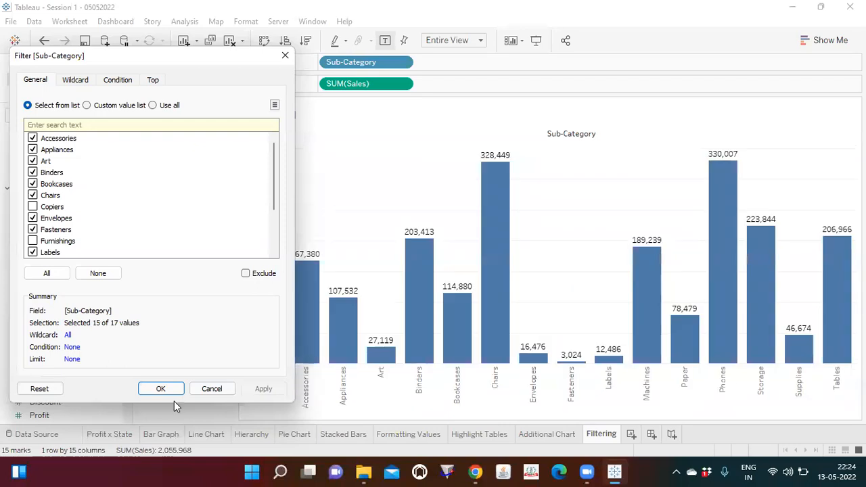
Step: Add a wildcard rule to the Sub-Category filter that keeps values starting with "C", and apply it
left_click(75, 81)
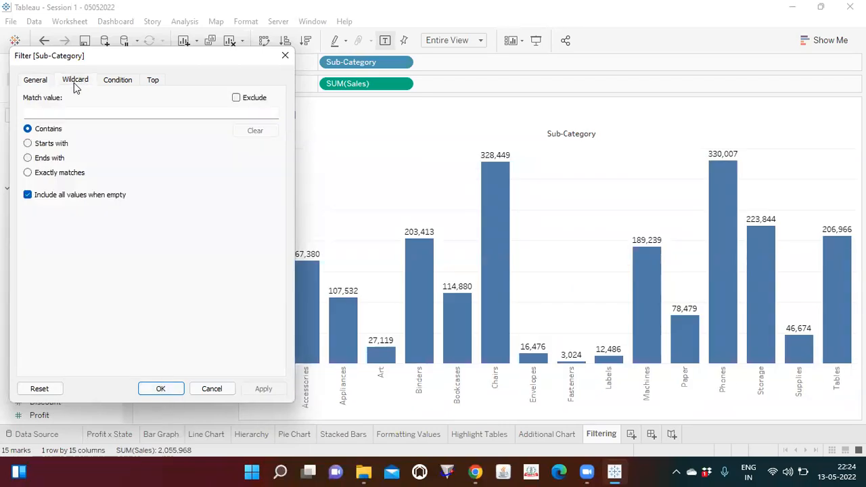
left_click(27, 143)
left_click(35, 81)
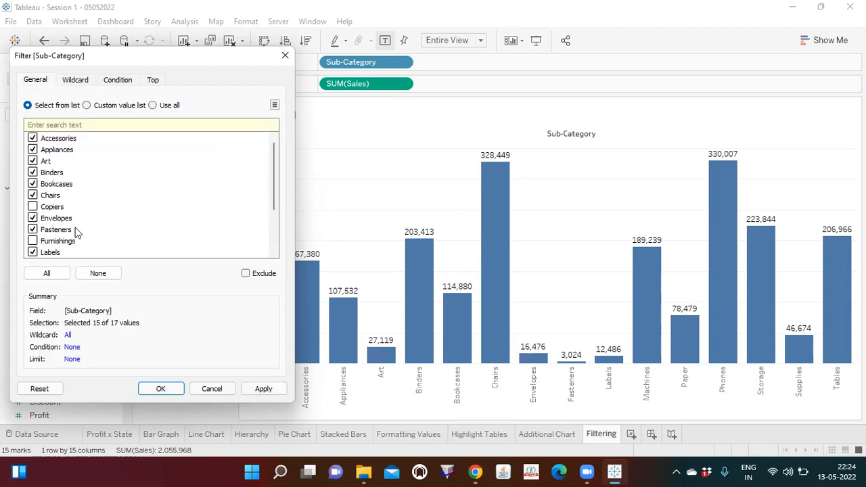
left_click(75, 81)
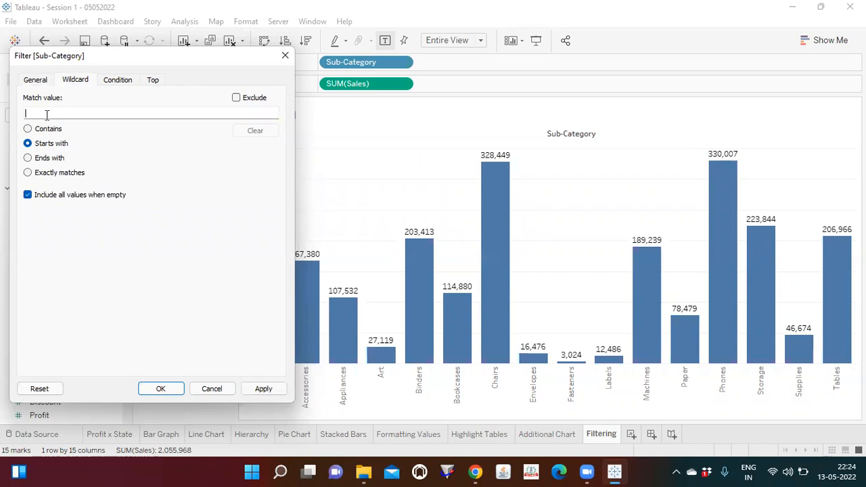
type("C")
left_click(35, 81)
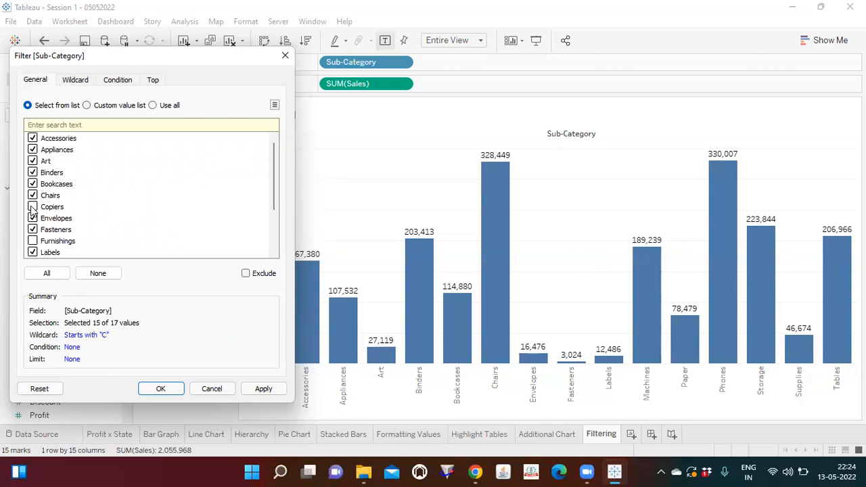
left_click(73, 80)
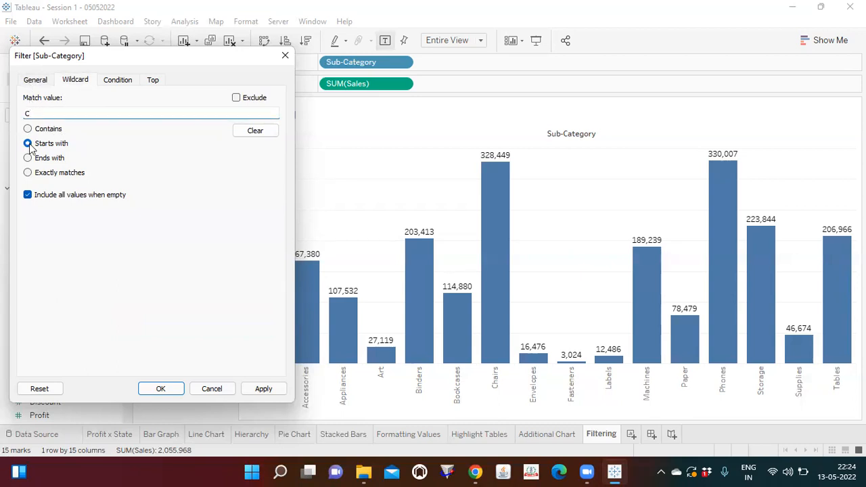
left_click(263, 389)
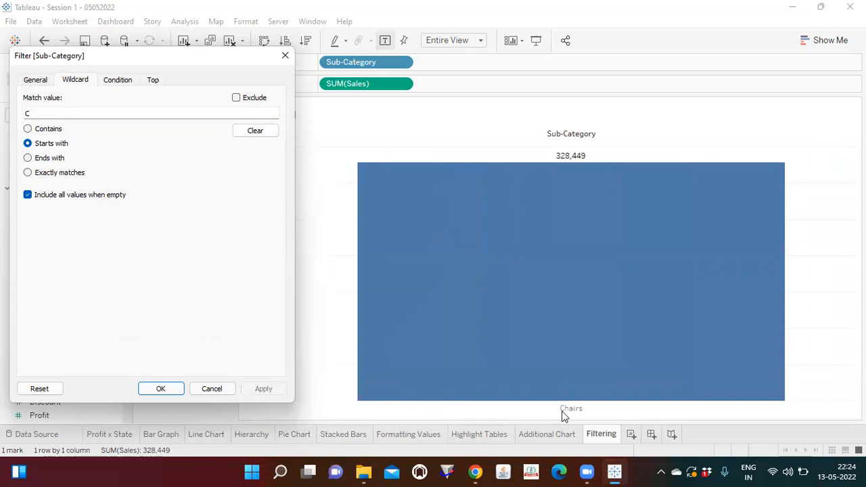
Step: Compare the General selection with the wildcard rule, clear the match value and set the match type to Contains
left_click(33, 81)
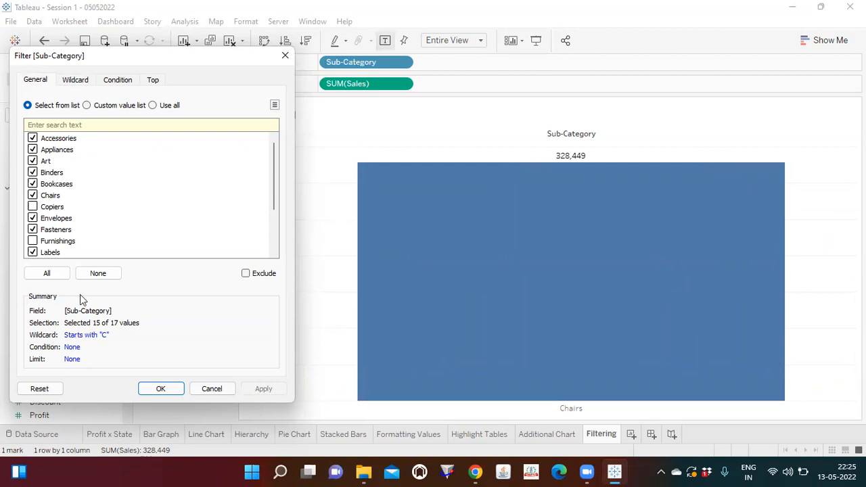
left_click(74, 81)
left_click(33, 82)
left_click(65, 80)
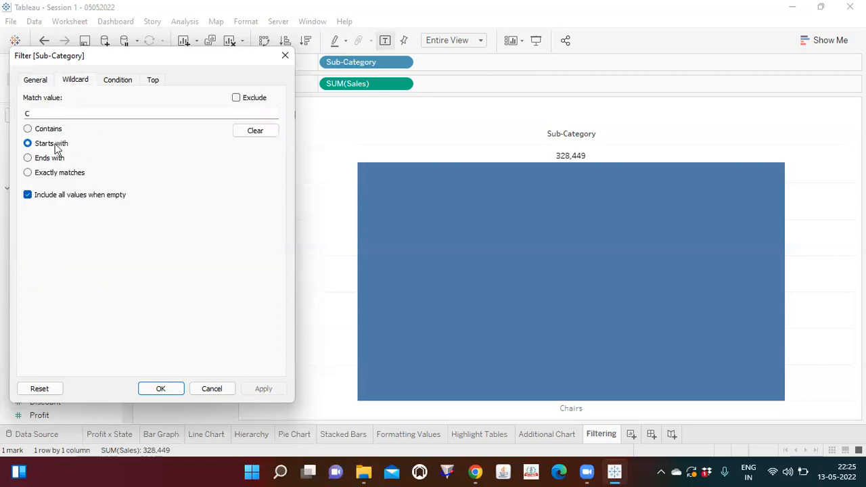
left_click(39, 82)
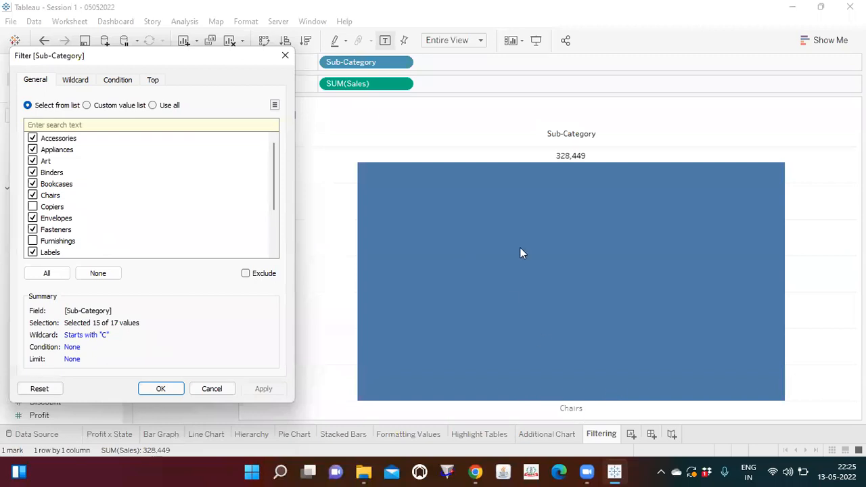
left_click(74, 80)
key("BackSpace")
left_click(29, 130)
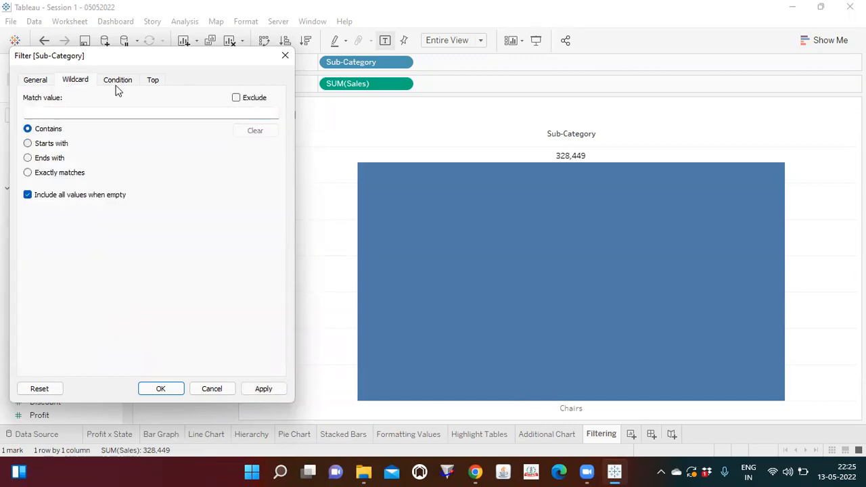
Step: Enable a By field condition of Sum of Sales equal to 0 and apply the filter
left_click(117, 82)
left_click(27, 112)
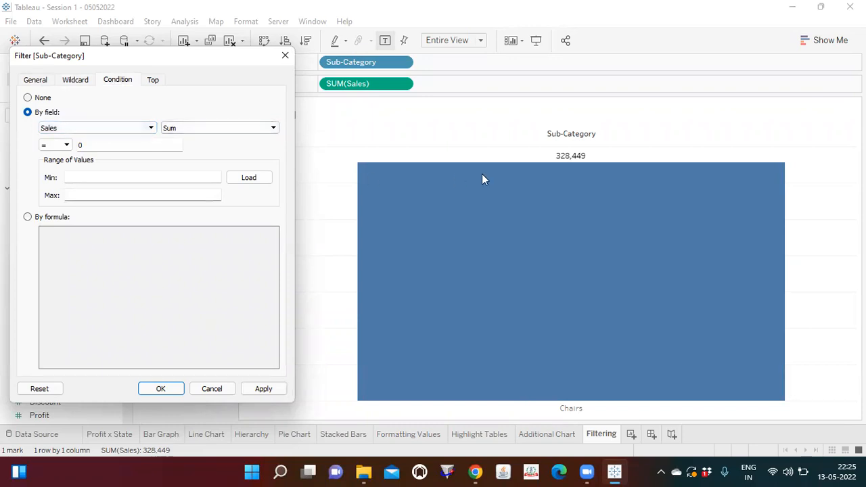
left_click(80, 81)
left_click(262, 392)
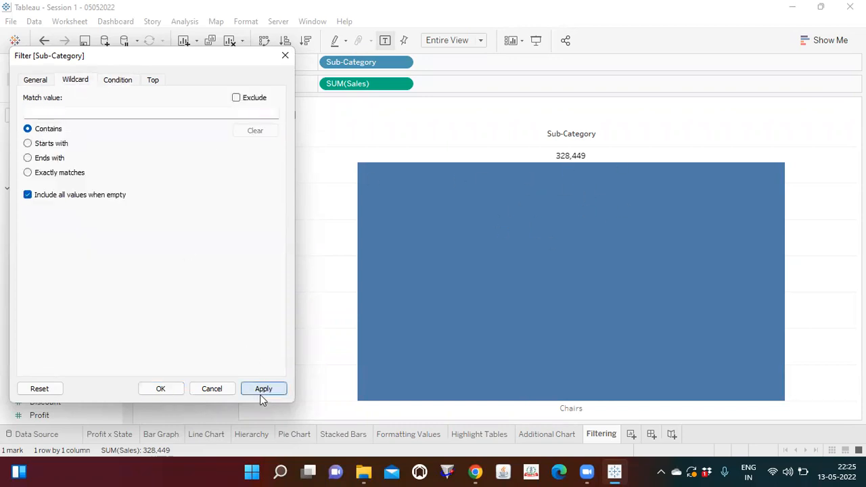
Step: Check the filter's General and Wildcard settings, set its condition to None, and apply it
left_click(36, 81)
left_click(74, 81)
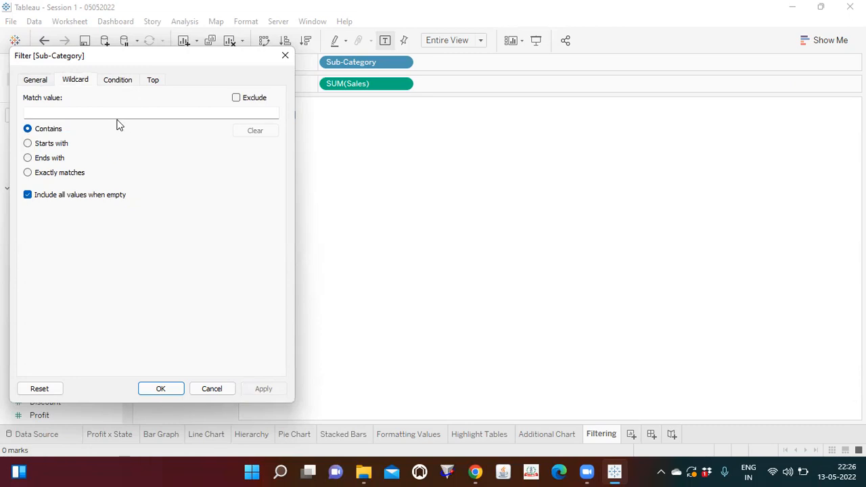
left_click(50, 81)
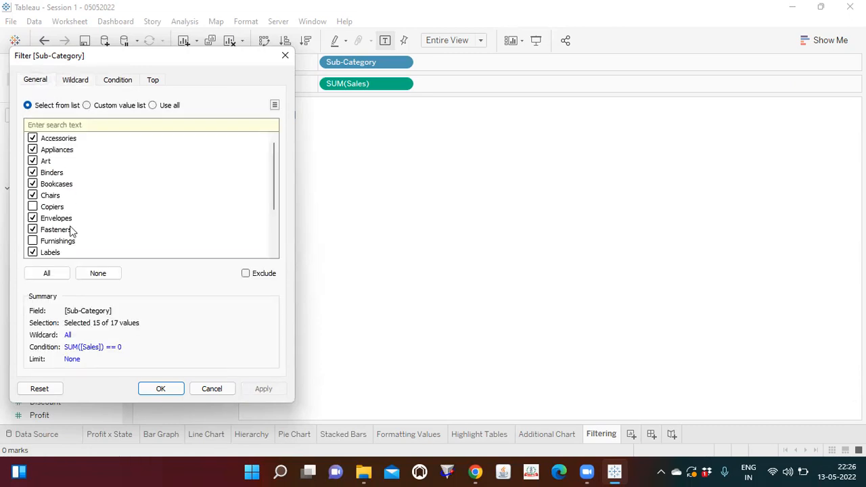
left_click(118, 80)
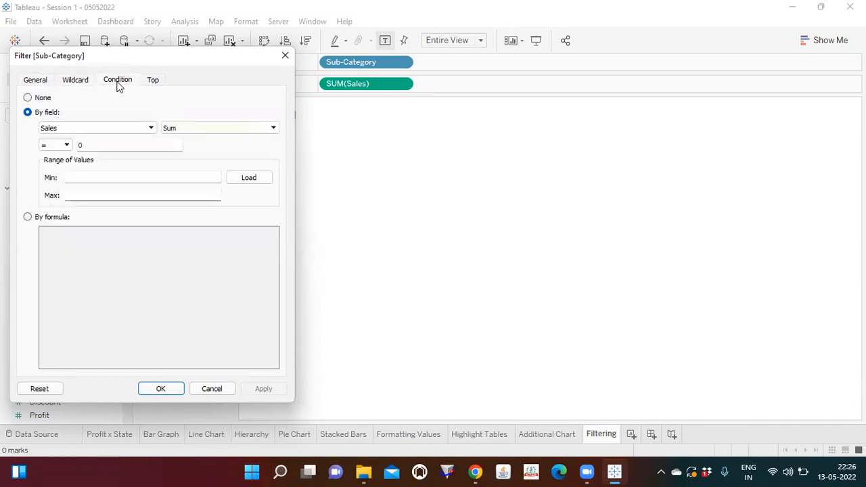
left_click(28, 97)
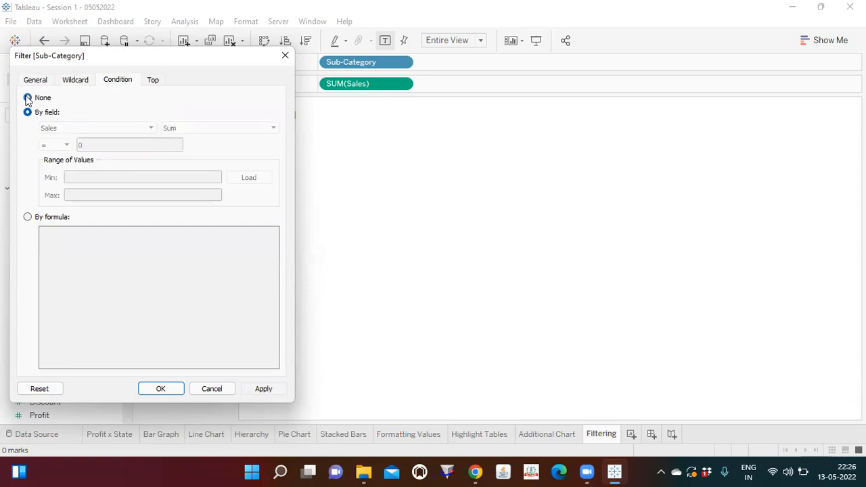
left_click(264, 389)
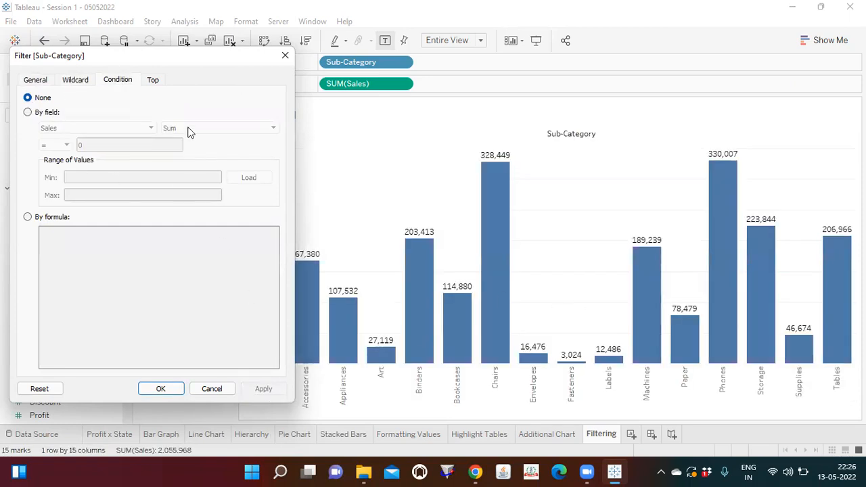
Step: Set a By field condition keeping sub-categories whose Sum of Sales is greater than 200000, and apply the filter
left_click(75, 80)
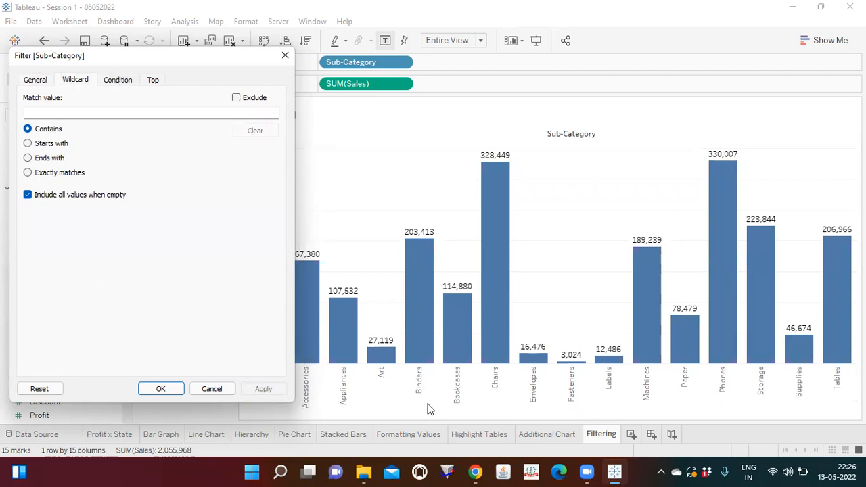
left_click(44, 80)
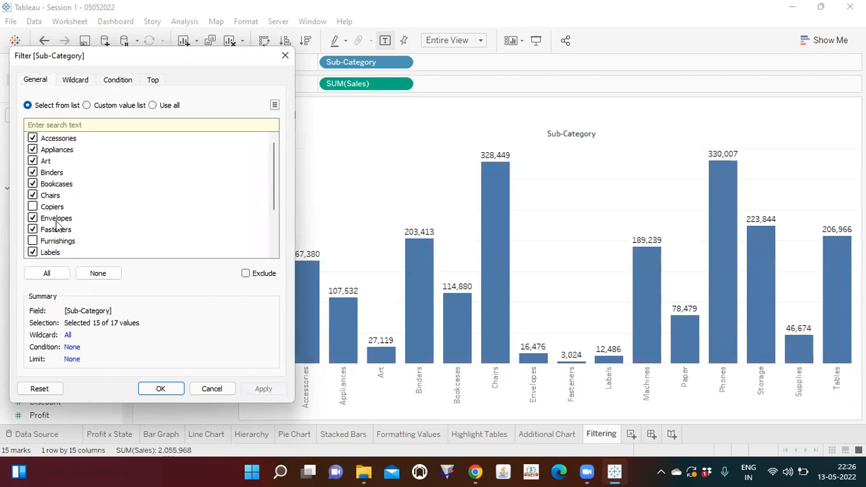
left_click(119, 81)
left_click(56, 113)
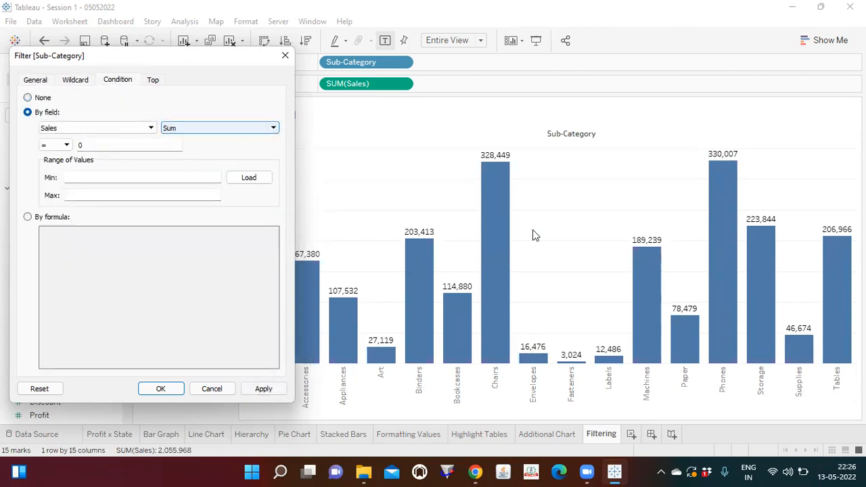
left_click(70, 146)
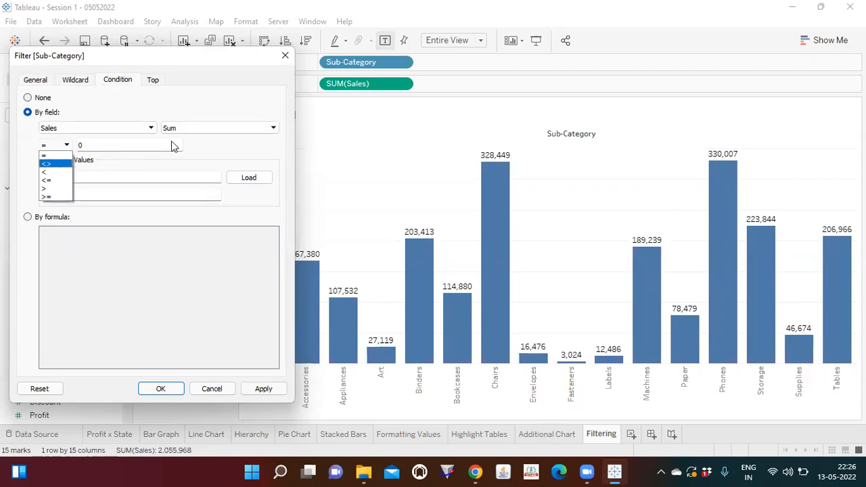
left_click(128, 146)
left_click(65, 145)
left_click(48, 189)
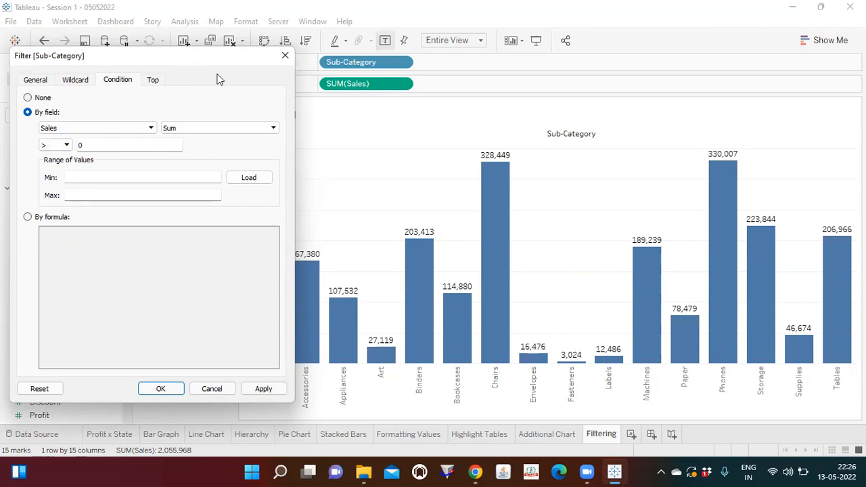
left_click_drag(215, 78, 218, 74)
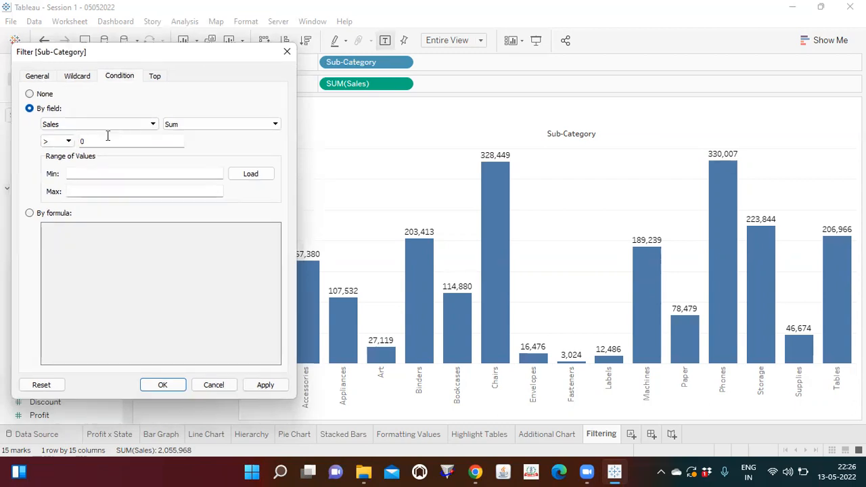
double_click(82, 139)
type("200000")
left_click(264, 384)
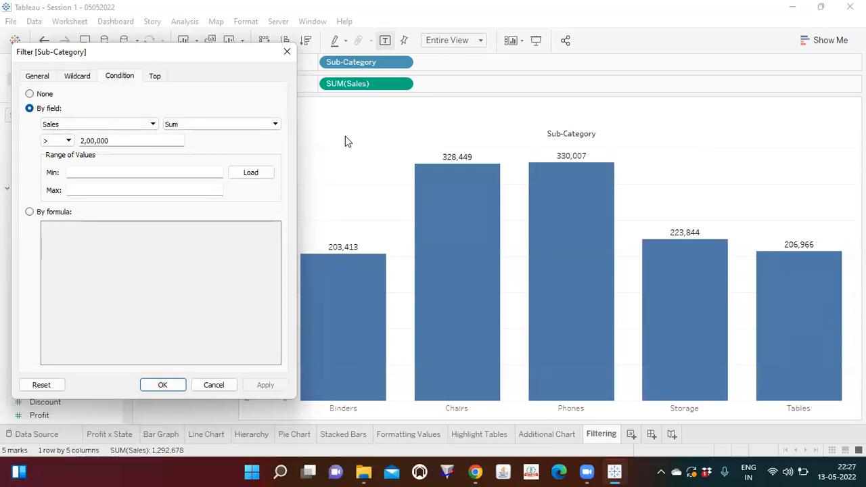
Step: Check the General summary of the applied Sales condition and compare the condition's None and By field options
left_click(34, 78)
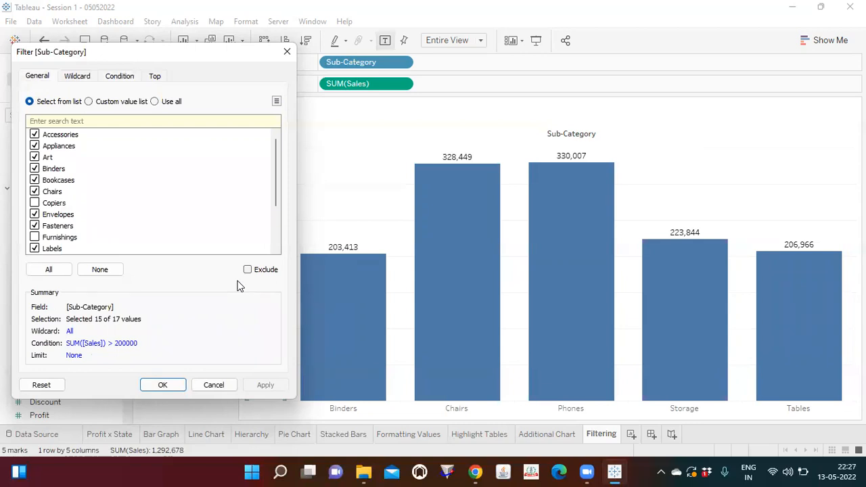
left_click(125, 81)
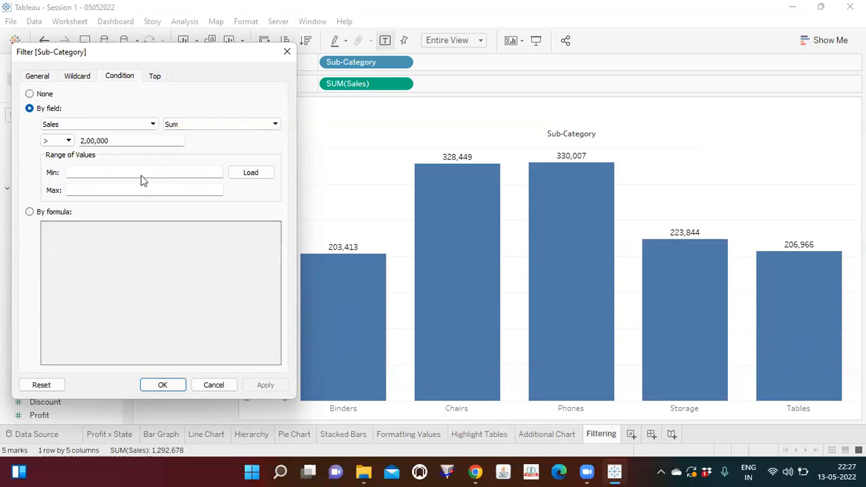
left_click(30, 95)
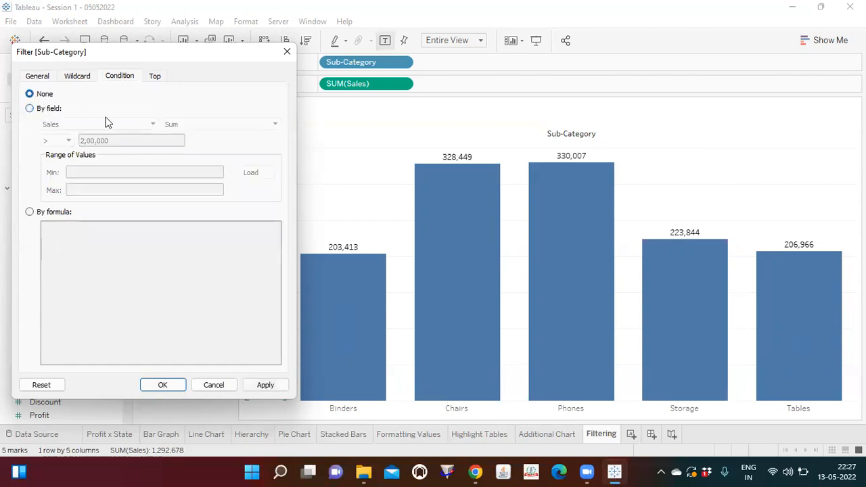
left_click(30, 109)
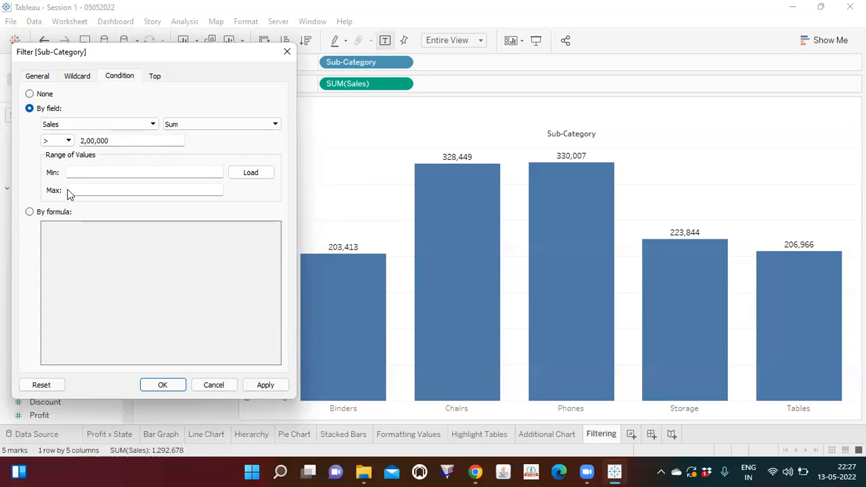
Step: Apply the Sub-Category filter with its condition set to None, and load the range of Sum of Sales values for reference
left_click(30, 95)
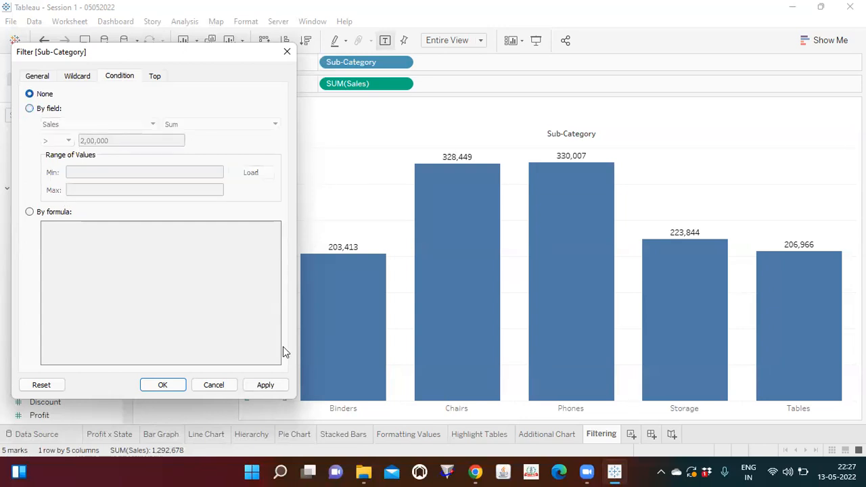
left_click(266, 384)
left_click(29, 109)
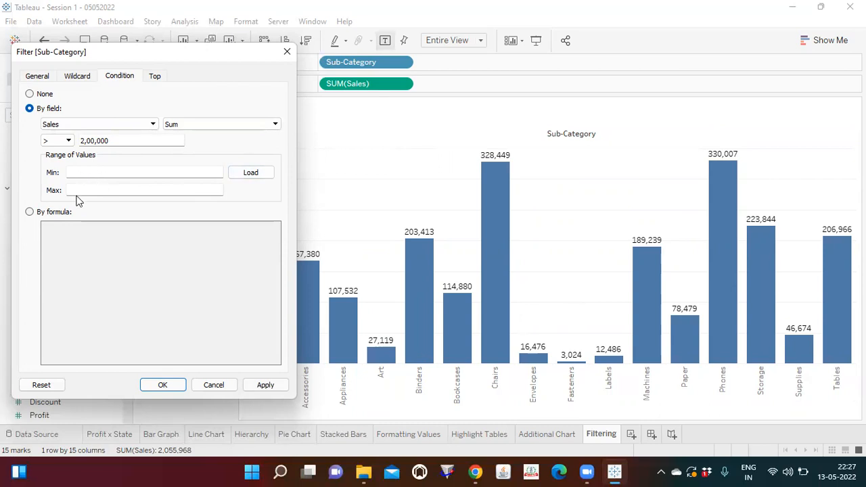
left_click(251, 172)
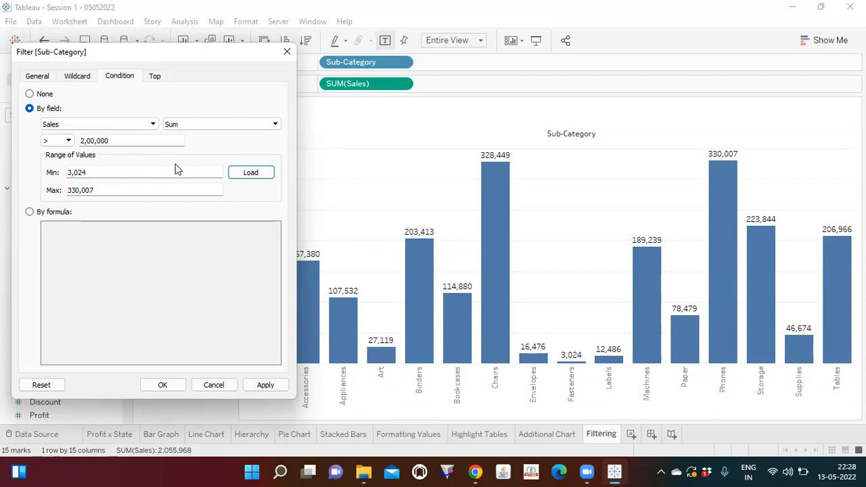
left_click(30, 94)
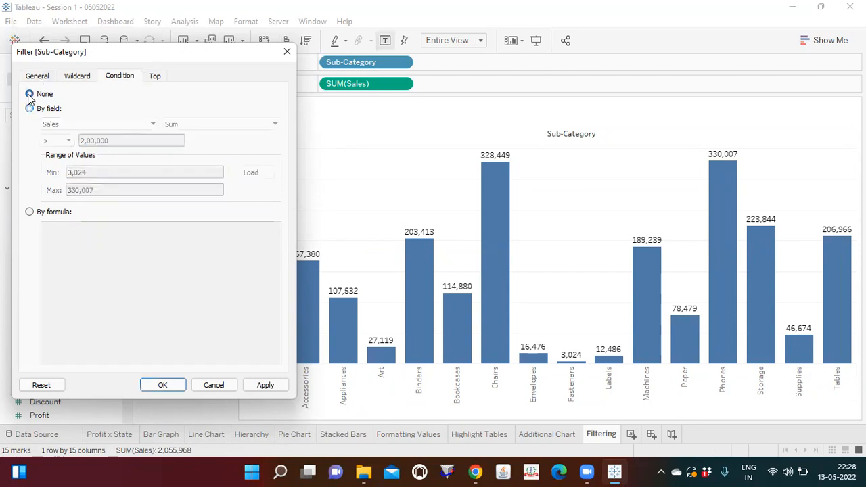
Step: Limit the Sub-Category filter to the top 5 by Sum of Sales and apply it
left_click(154, 76)
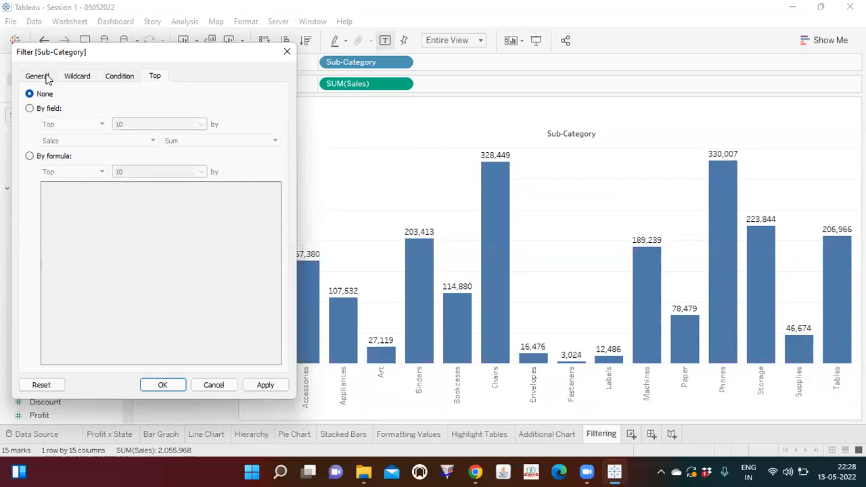
left_click(30, 109)
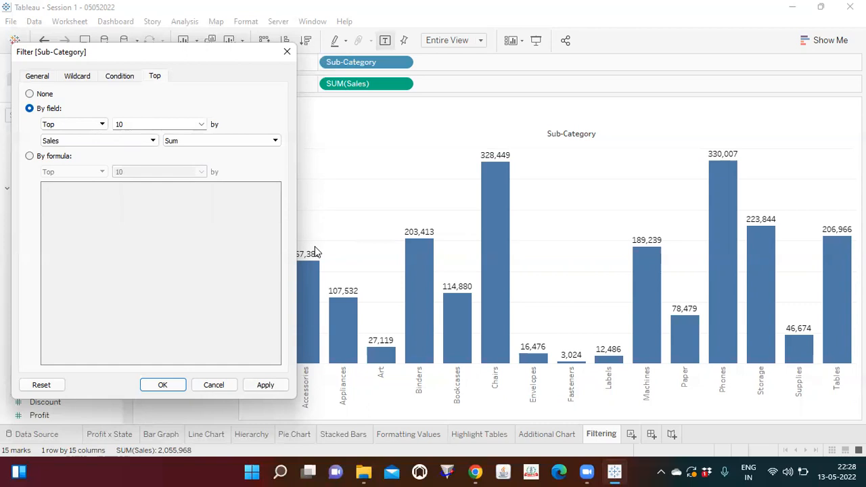
left_click(156, 123)
key("BackSpace")
key("BackSpace")
type("5")
left_click(264, 385)
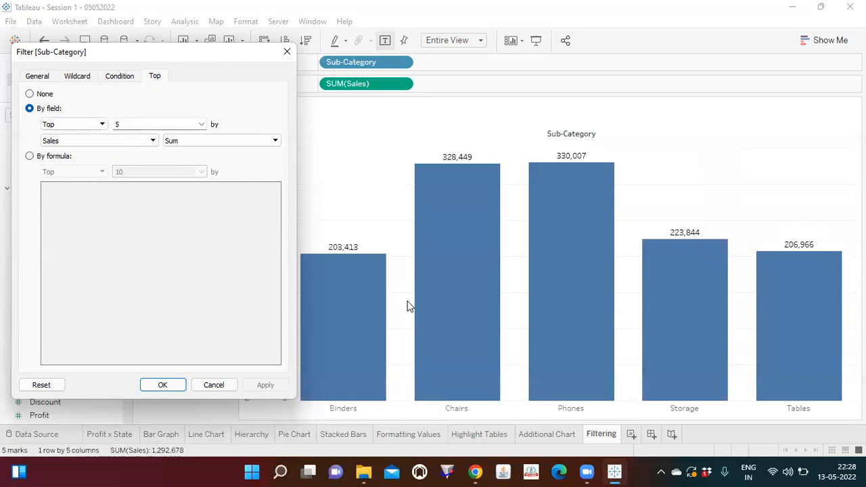
Step: Switch the filter limit to the bottom 5 by Sum of Sales, apply it, and accept the filter after checking its General summary
left_click(101, 124)
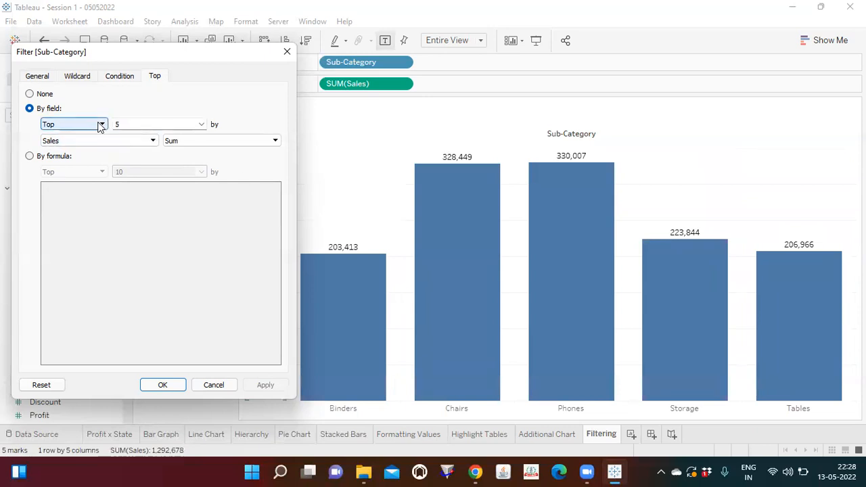
left_click(72, 143)
left_click(266, 385)
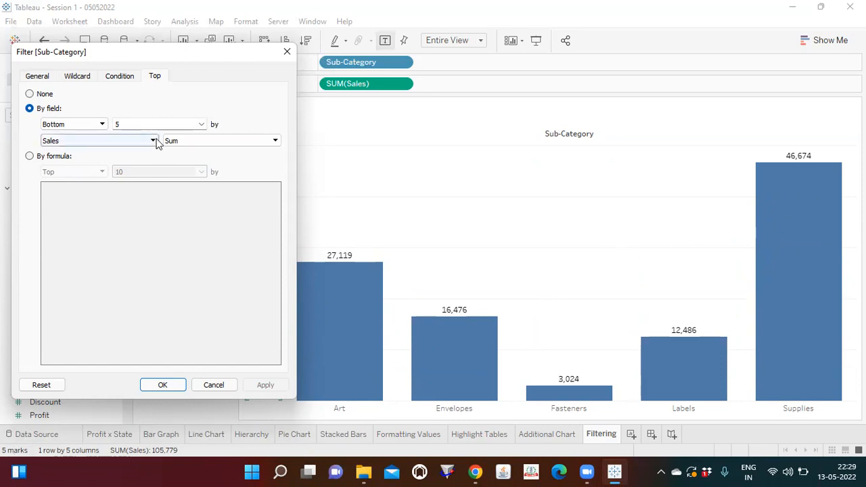
left_click(37, 77)
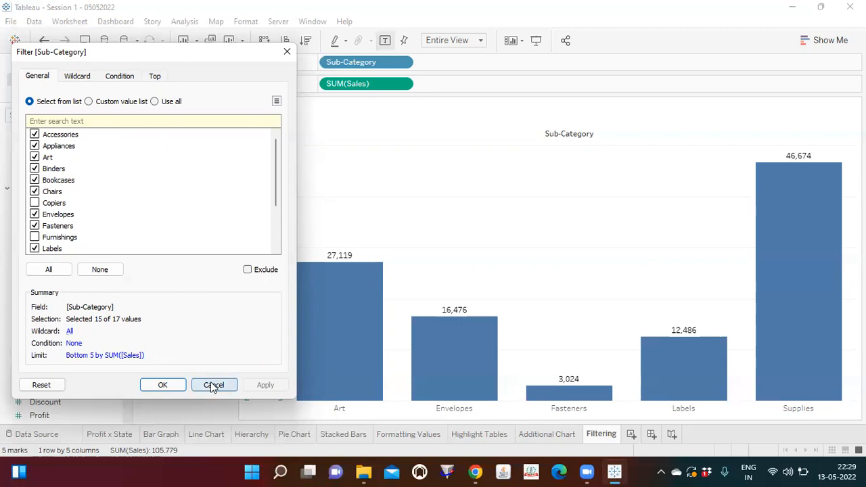
left_click(174, 386)
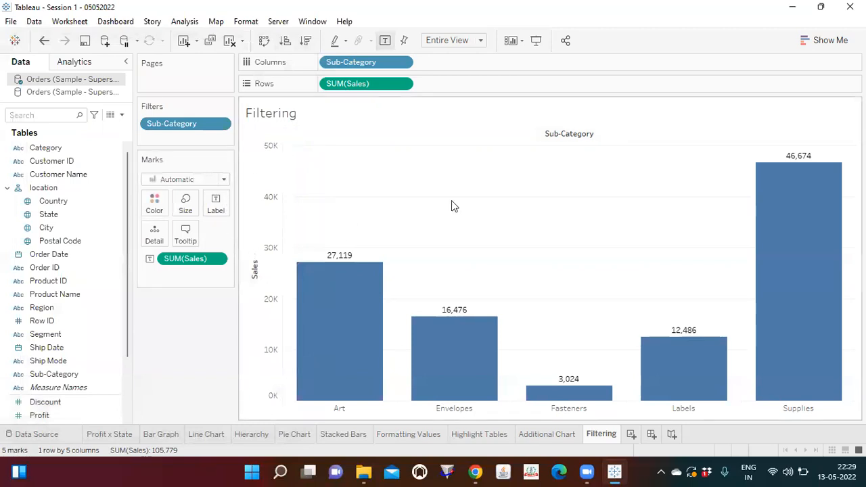
left_click(221, 124)
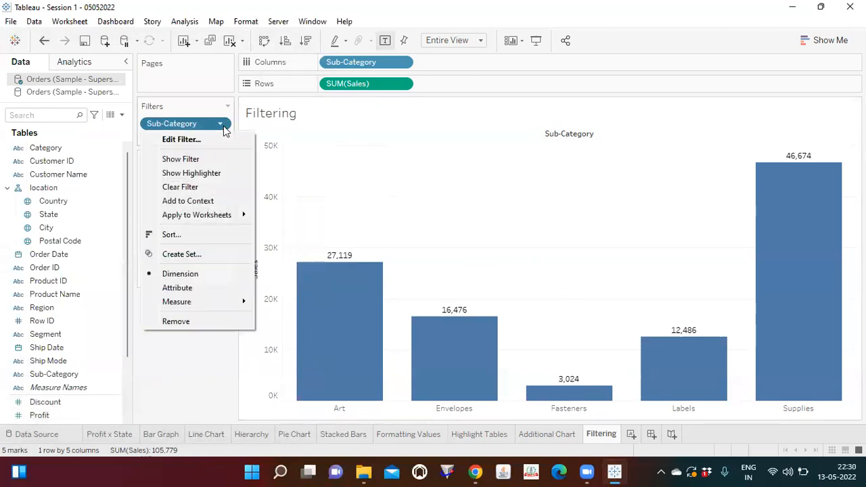
left_click(387, 121)
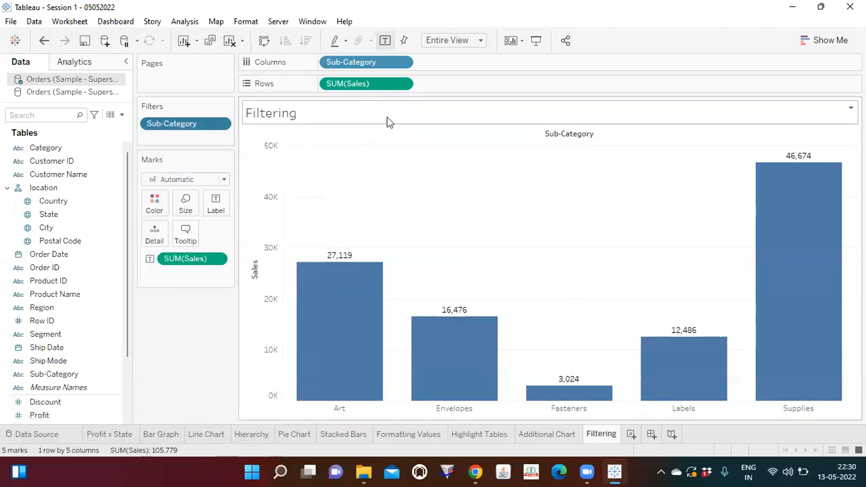
left_click(221, 125)
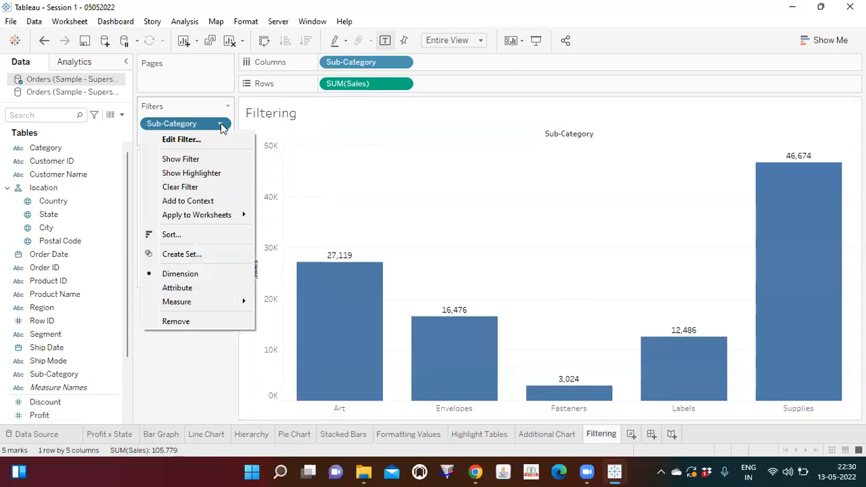
left_click(188, 141)
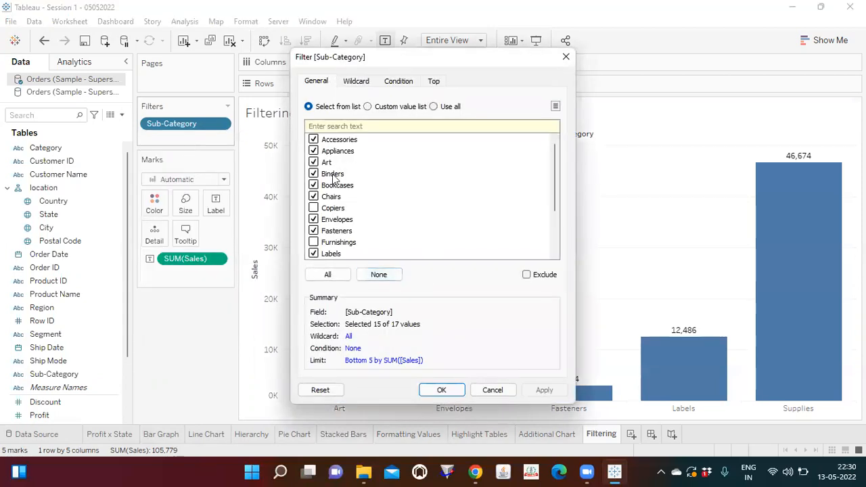
left_click(485, 397)
left_click(222, 125)
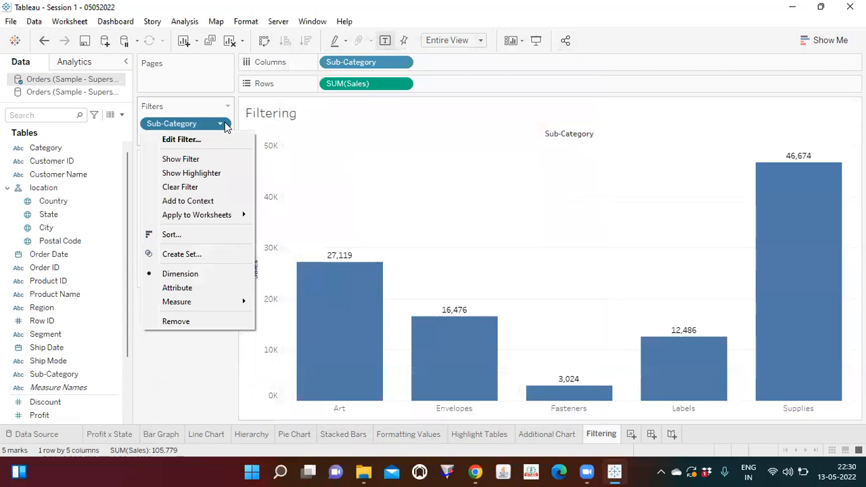
left_click(190, 139)
left_click(325, 273)
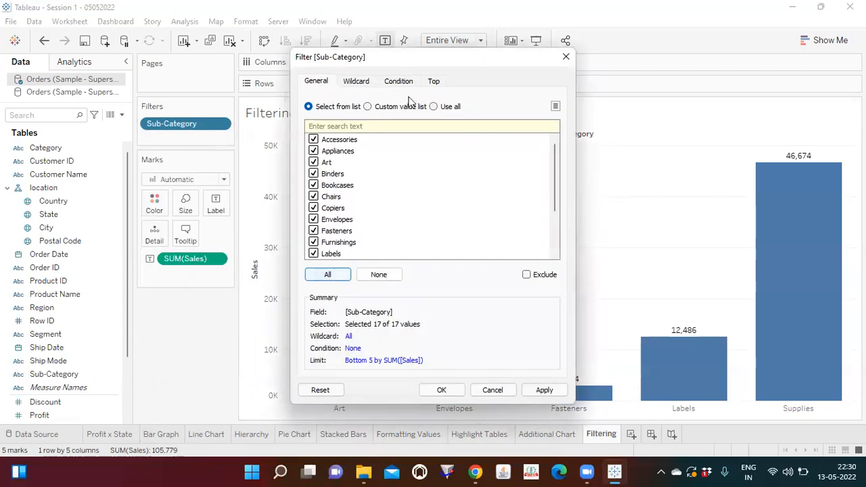
left_click(434, 82)
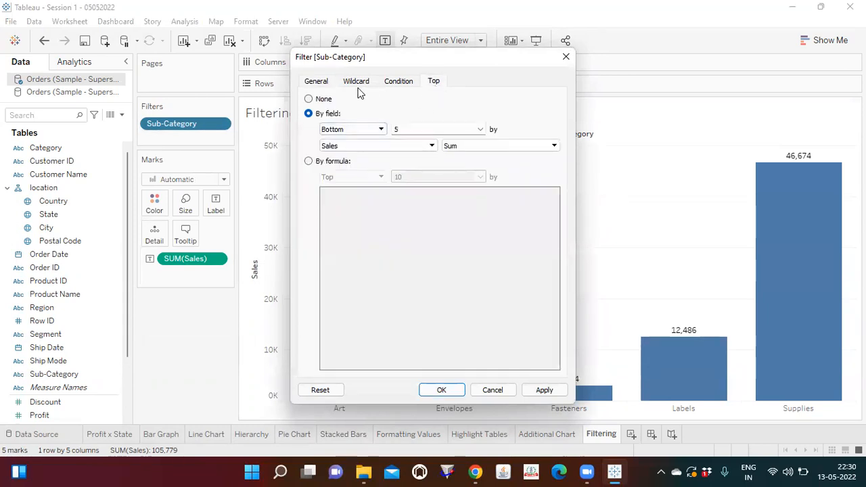
left_click(504, 393)
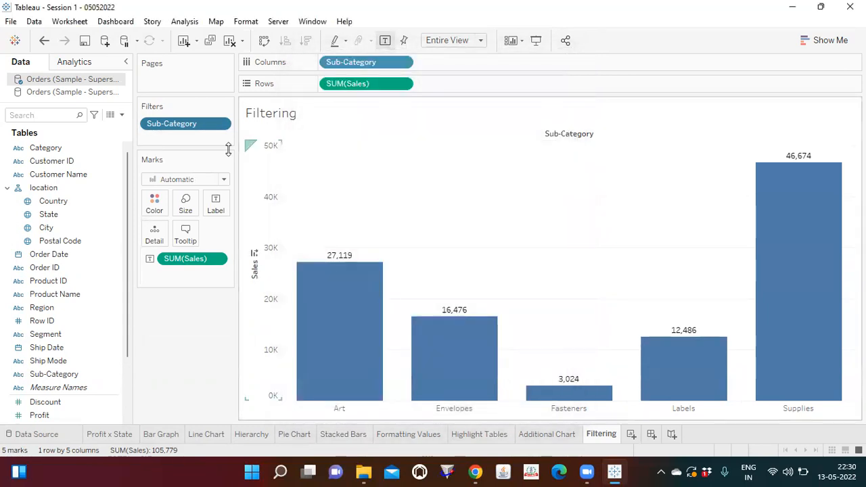
Step: Clear the Sub-Category filter from the Filtering worksheet
left_click(224, 124)
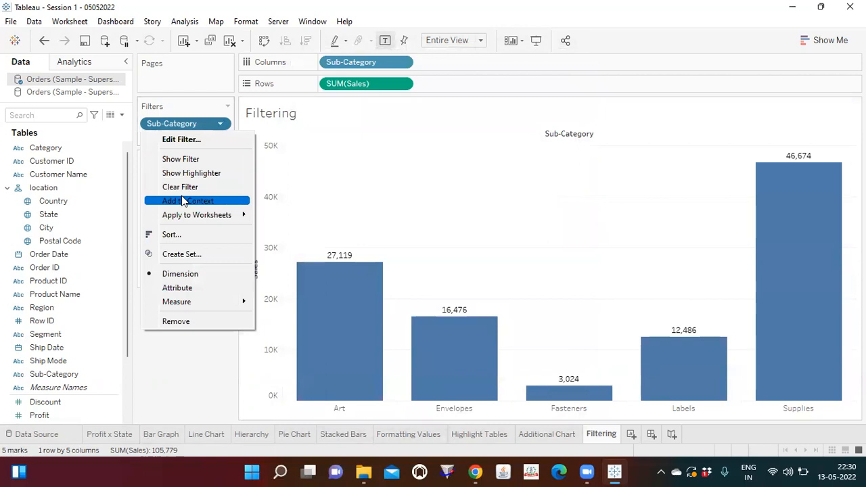
left_click(185, 187)
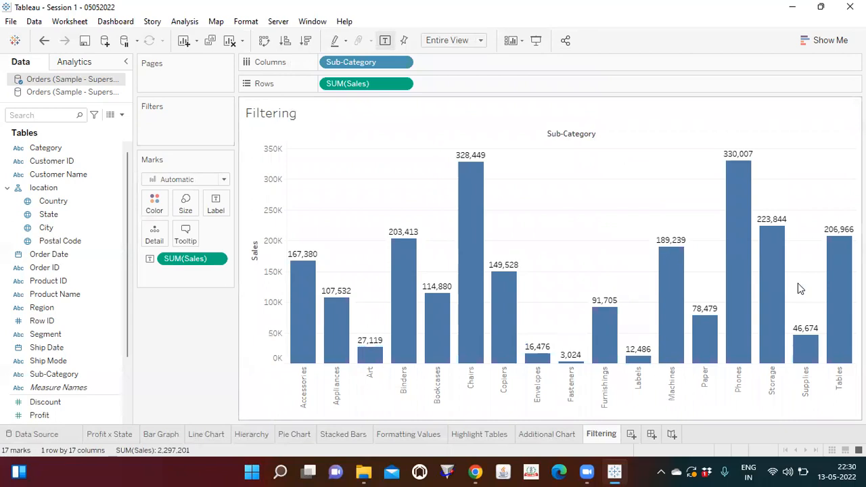
Step: Add a new worksheet and name it Sorting
left_click(632, 435)
double_click(634, 434)
type("Sort")
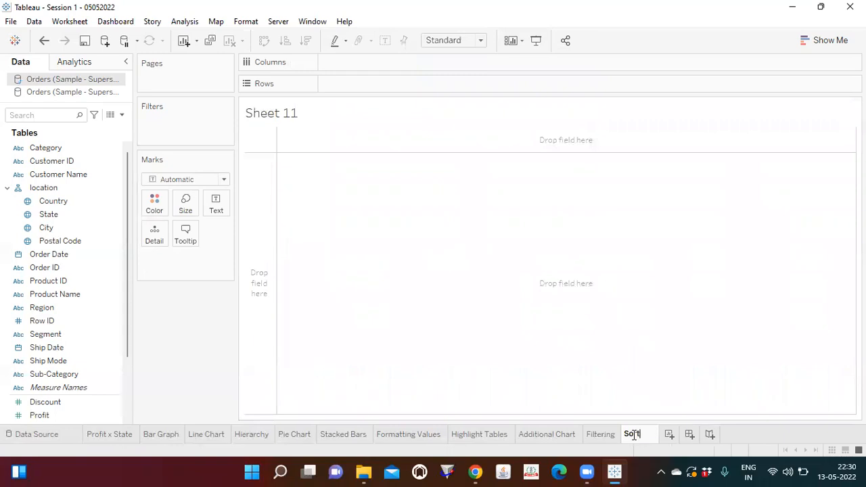
type("ing")
key("Return")
left_click(86, 230)
left_click(49, 148)
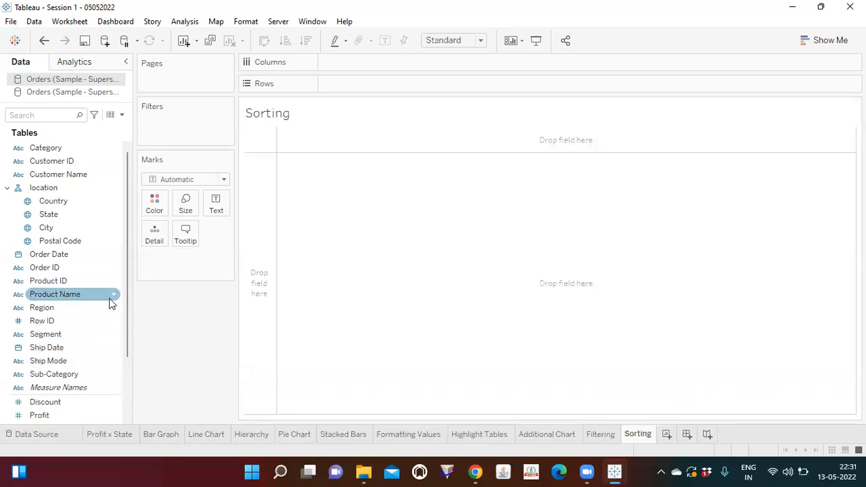
left_click(66, 294)
left_click_drag(66, 293, 362, 63)
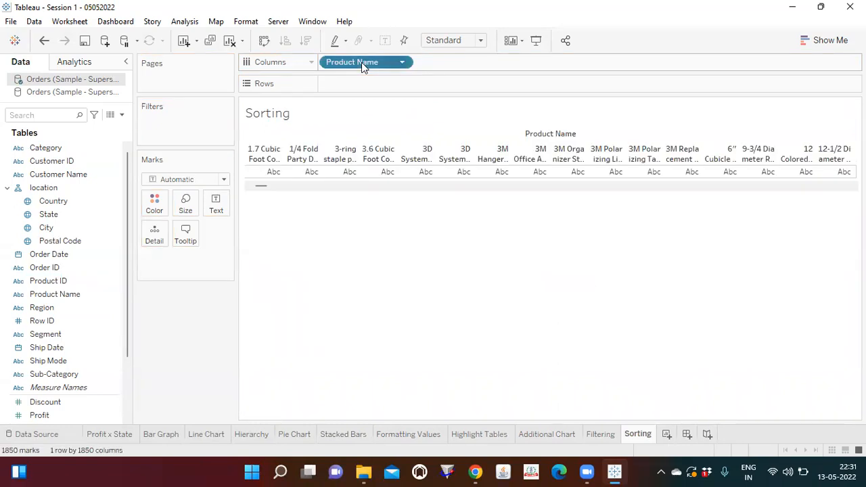
left_click_drag(362, 62, 61, 183)
left_click(49, 269)
left_click_drag(49, 270, 67, 164)
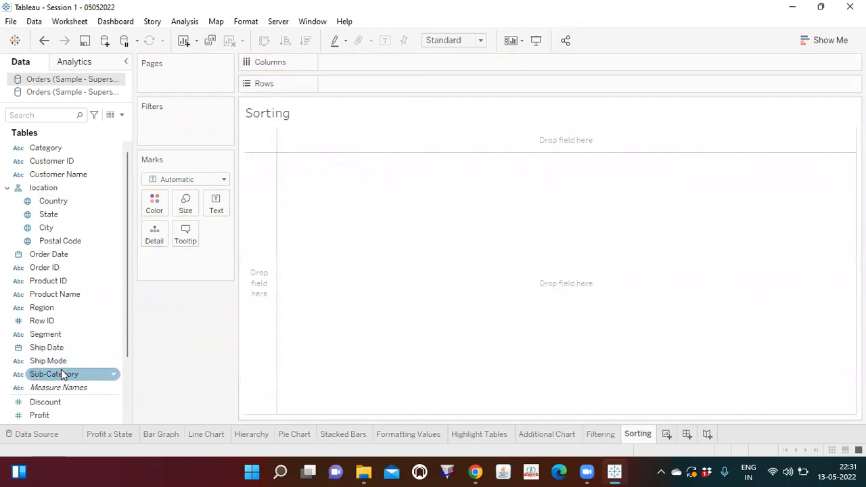
Step: Build a bar chart with Product Name on Columns and Sum of Sales on Rows
left_click_drag(63, 296, 381, 65)
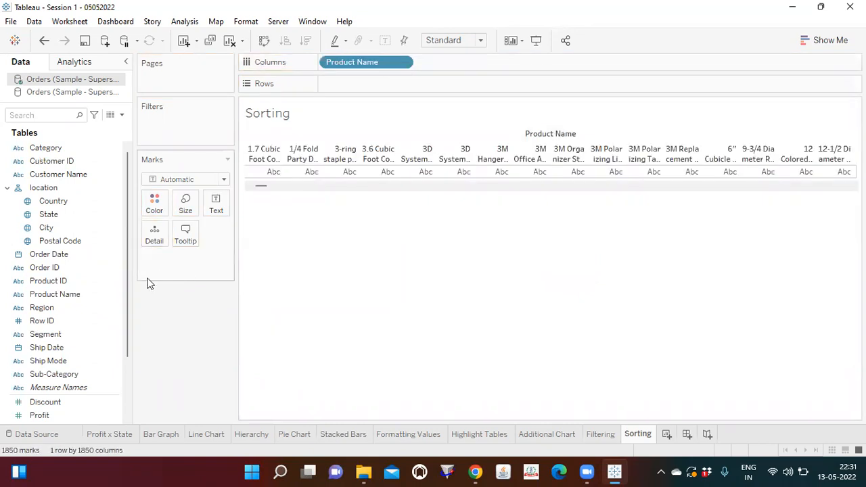
left_click_drag(129, 310, 119, 372)
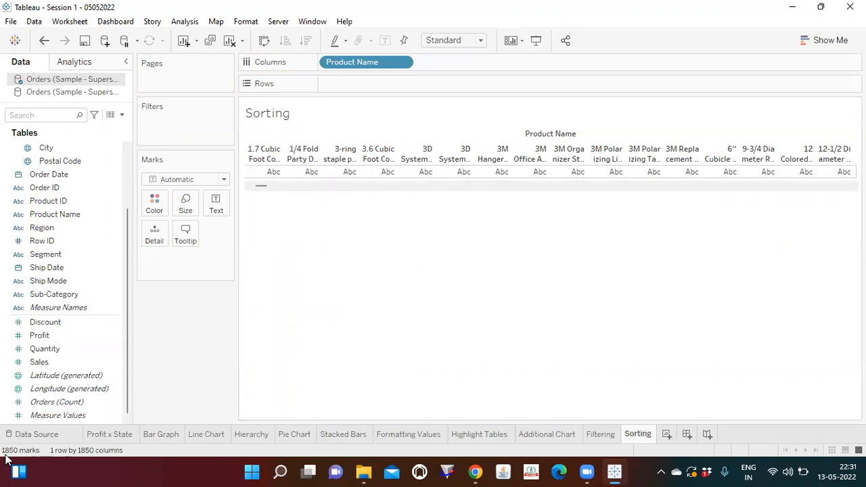
left_click_drag(51, 362, 365, 85)
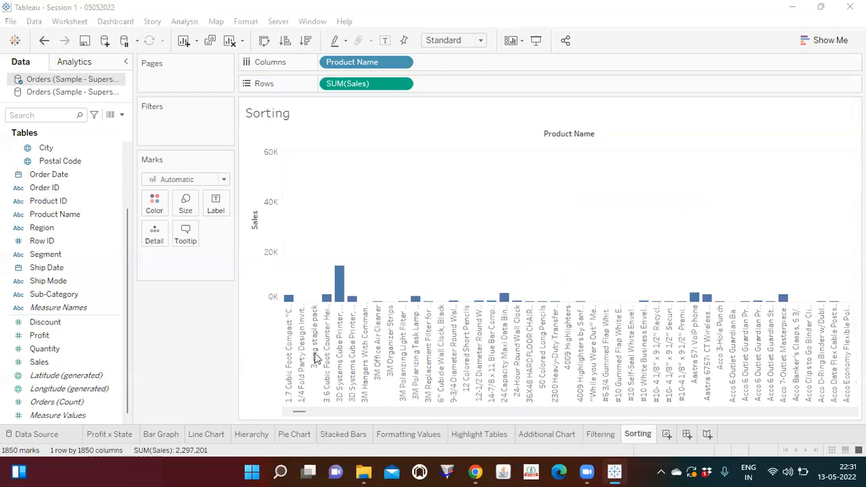
left_click(212, 330)
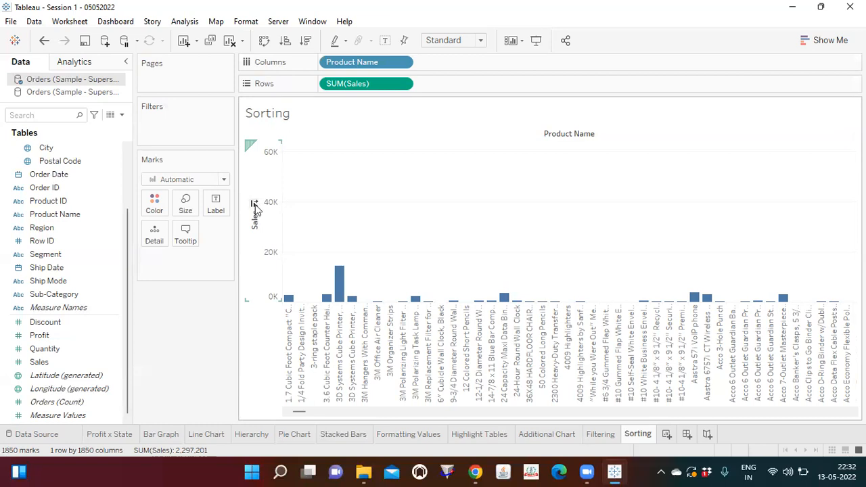
Step: Cycle the product bars' sort on the Sales axis through descending and ascending, back to the unsorted order
left_click(254, 204)
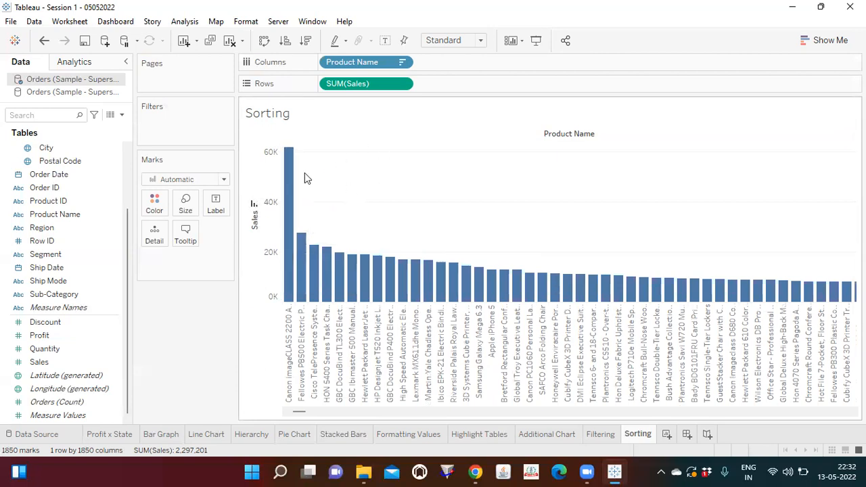
left_click(253, 207)
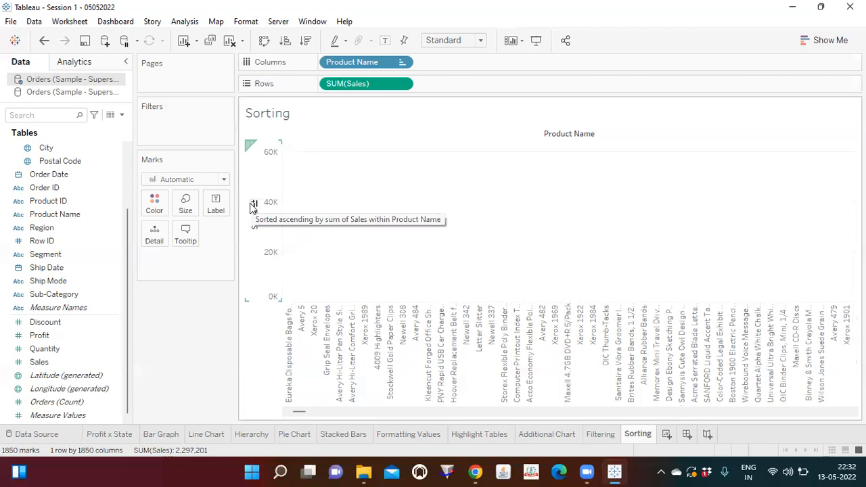
left_click(254, 204)
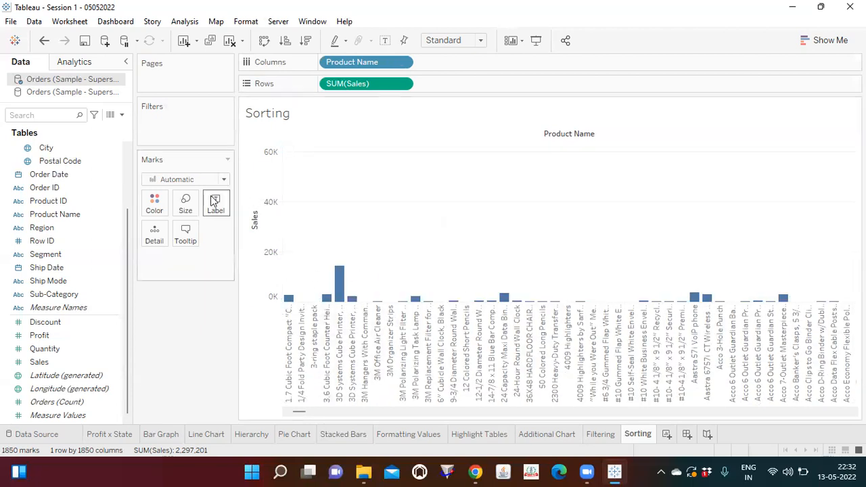
Step: Sort the product bars by Sum of Sales in descending order, then switch the sort to ascending
mouse_move(272, 210)
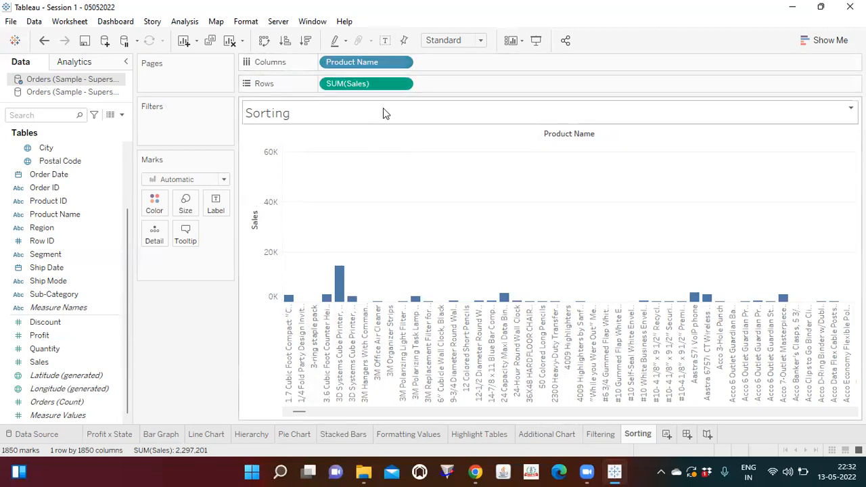
left_click(254, 203)
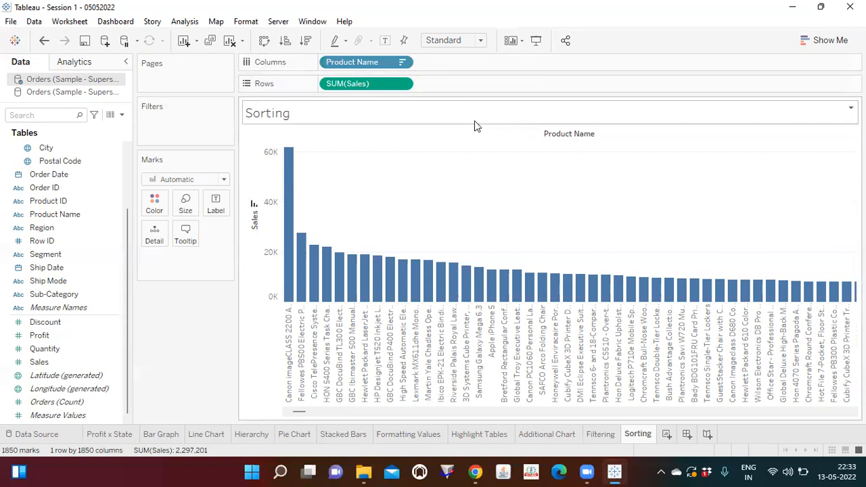
left_click(252, 205)
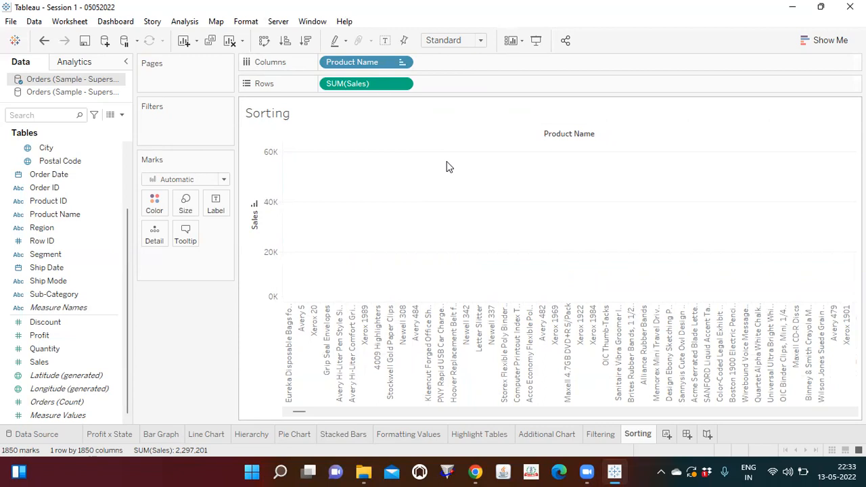
Step: Clear the Sales sort from the product bars, and swap the rows and columns and back again
left_click(255, 204)
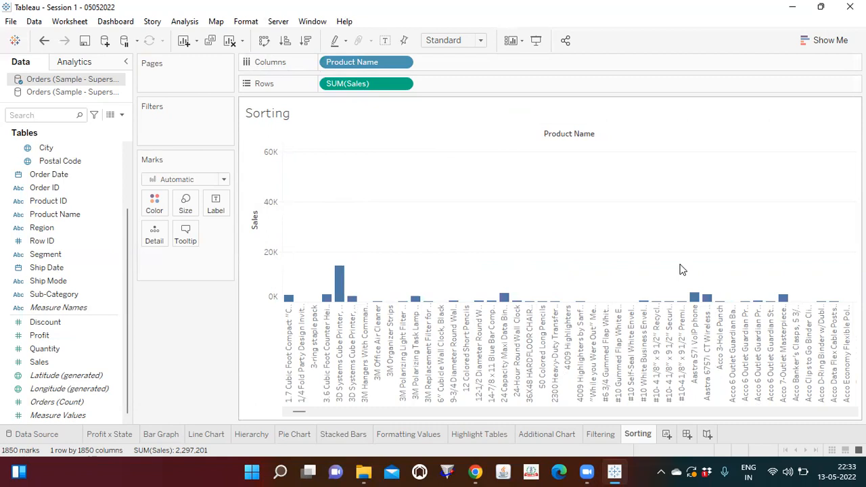
mouse_move(274, 258)
left_click(263, 41)
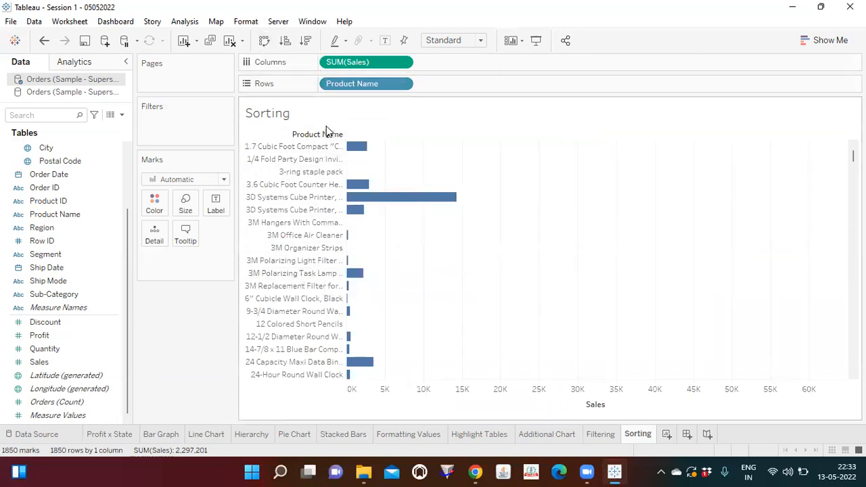
left_click(264, 41)
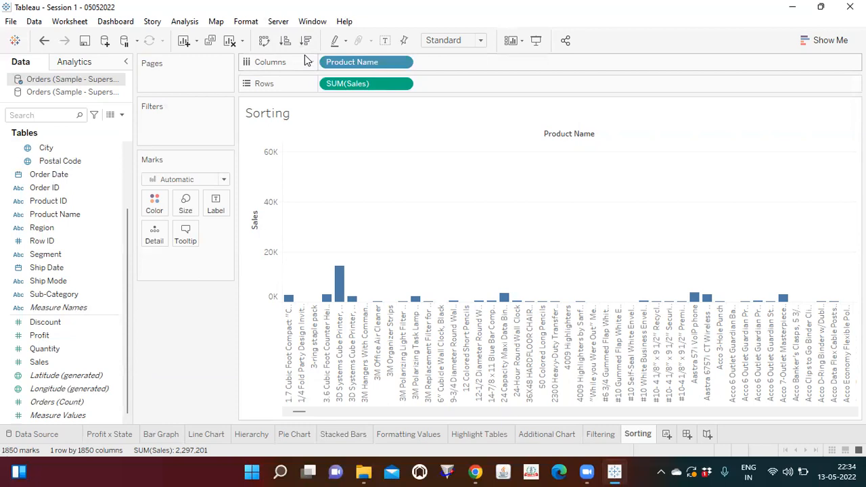
Step: Sort the product bars by Sales in ascending order, then switch the sort to descending
left_click(285, 41)
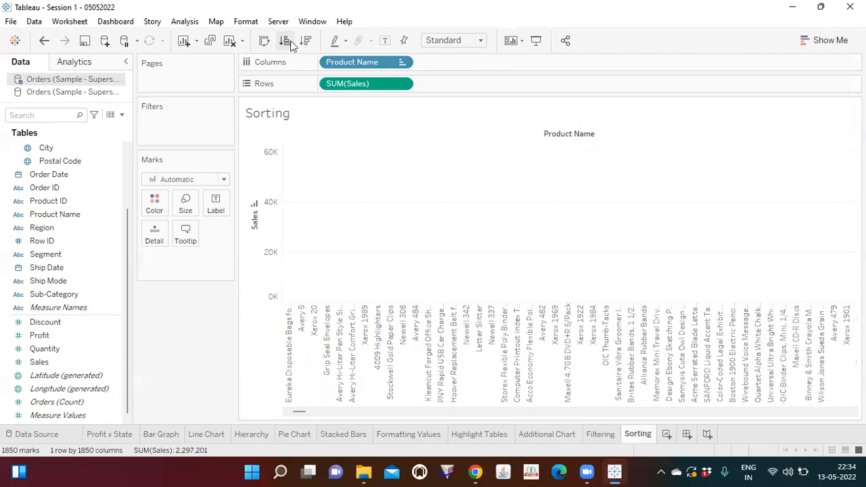
left_click(306, 42)
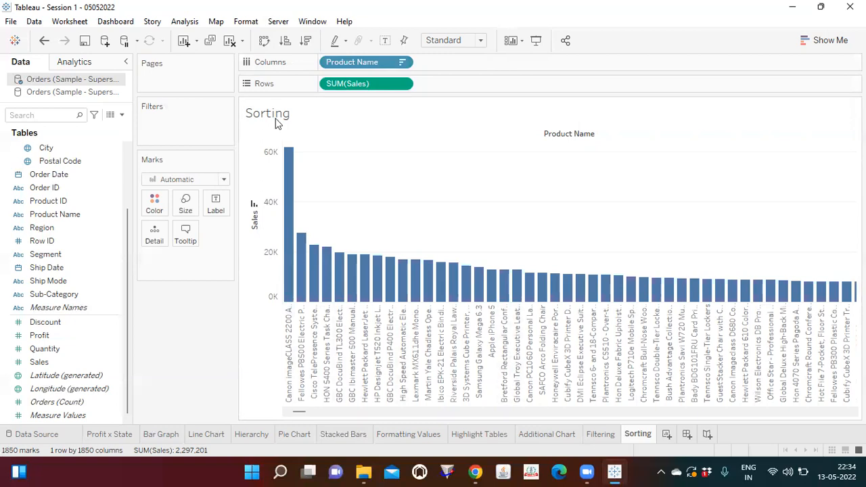
Step: Add a new worksheet and name it SORTING 2
right_click(640, 434)
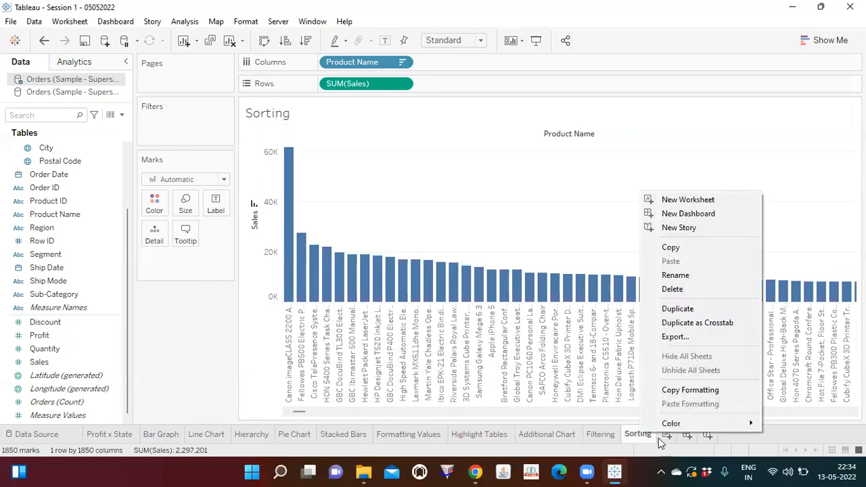
left_click(582, 413)
left_click(667, 435)
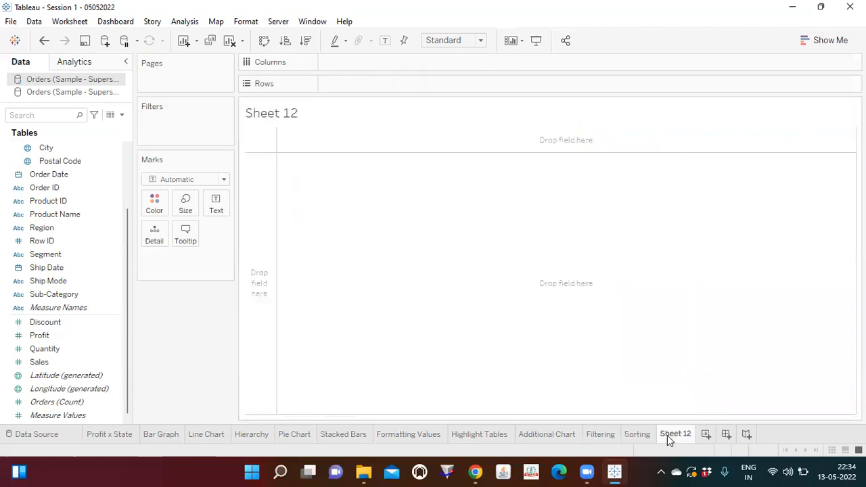
double_click(667, 435)
type("SORT")
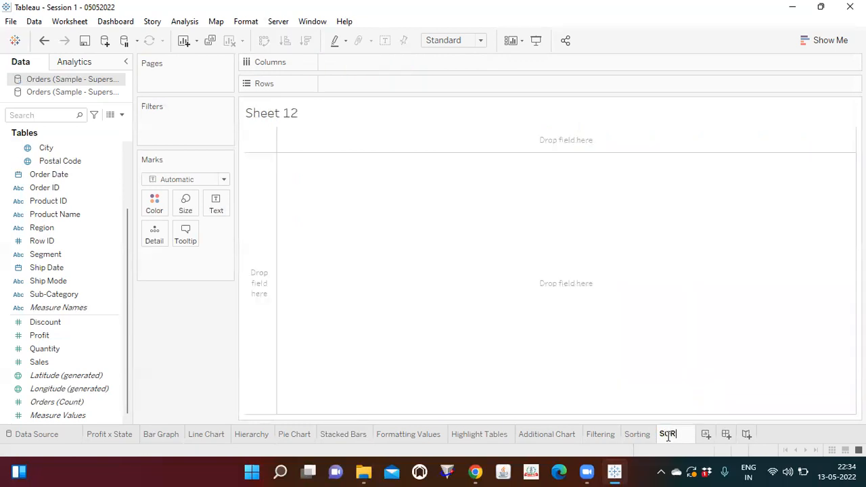
type("ING")
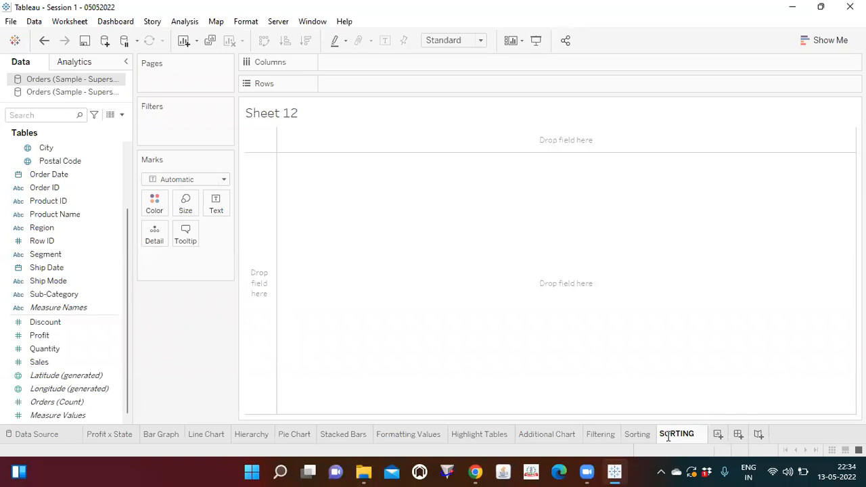
type("2")
key("Return")
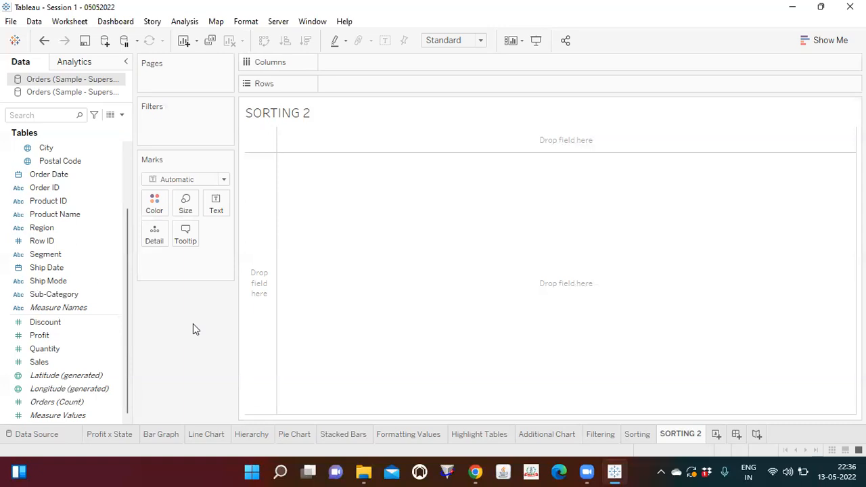
Step: Build a bar chart with Sub-Category on Columns and Sum of Sales on Rows
left_click_drag(103, 294, 369, 62)
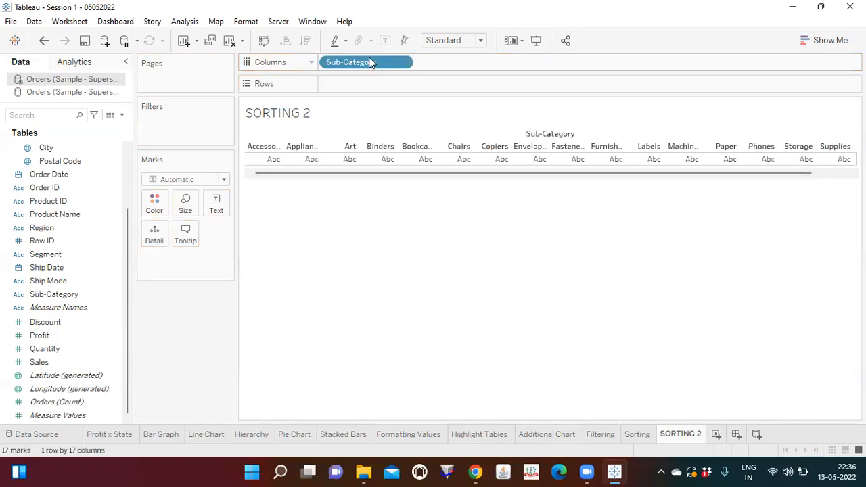
left_click_drag(41, 362, 365, 84)
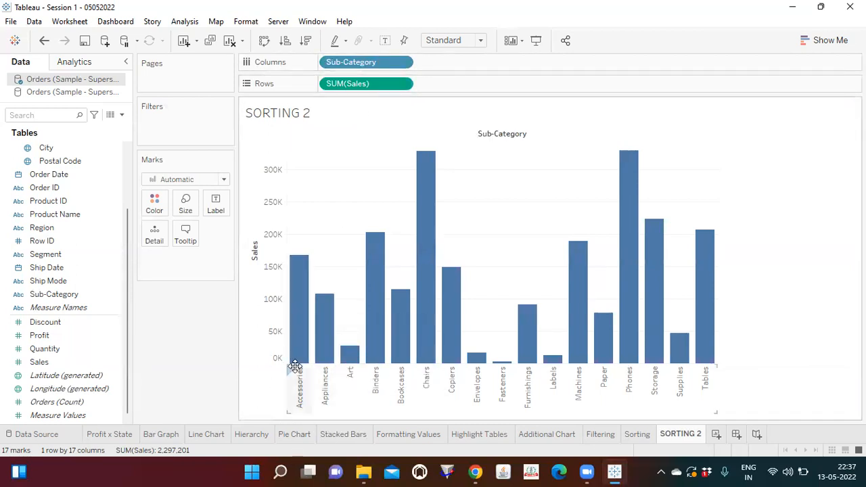
mouse_move(310, 343)
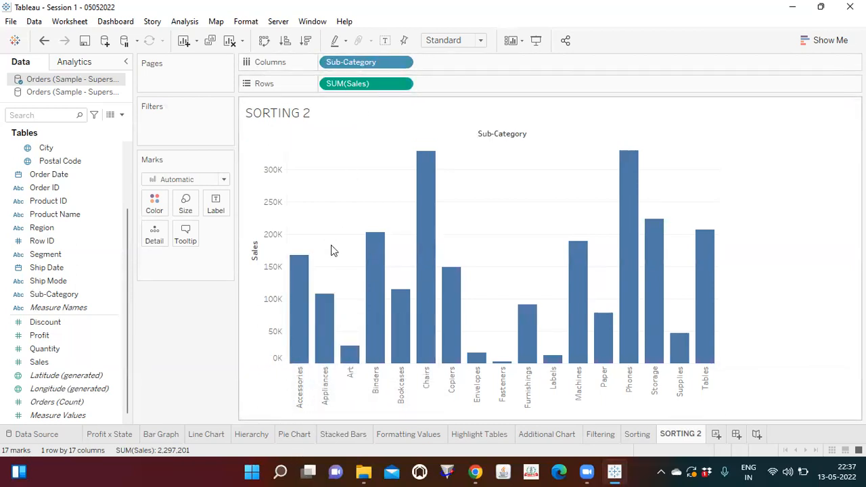
mouse_move(311, 366)
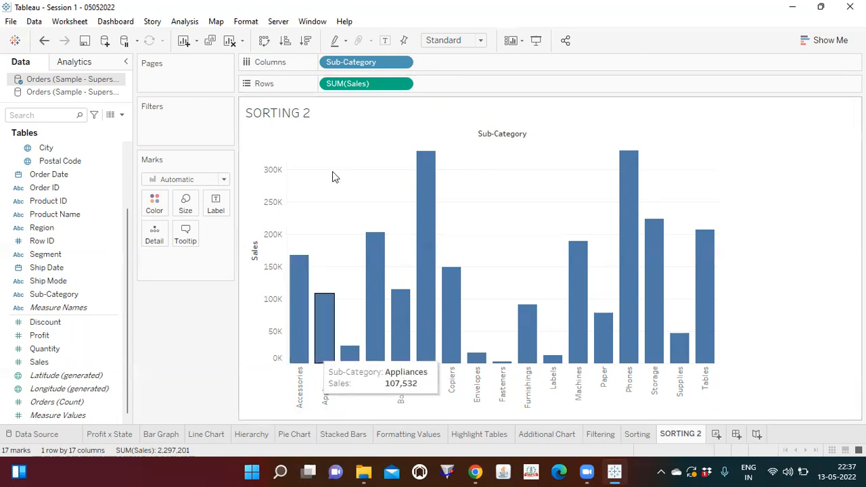
mouse_move(372, 245)
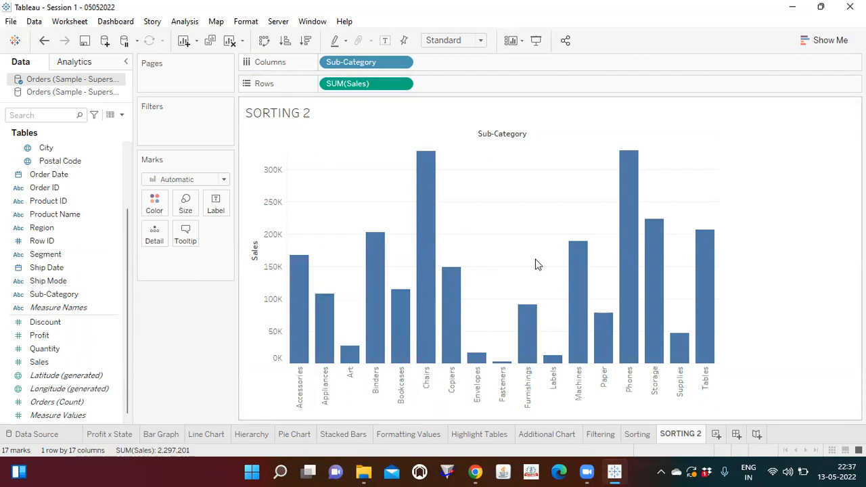
Step: Swap the chart's rows and columns and replace Sum of Sales with Sum of Profit on Columns
key("ctrl+w")
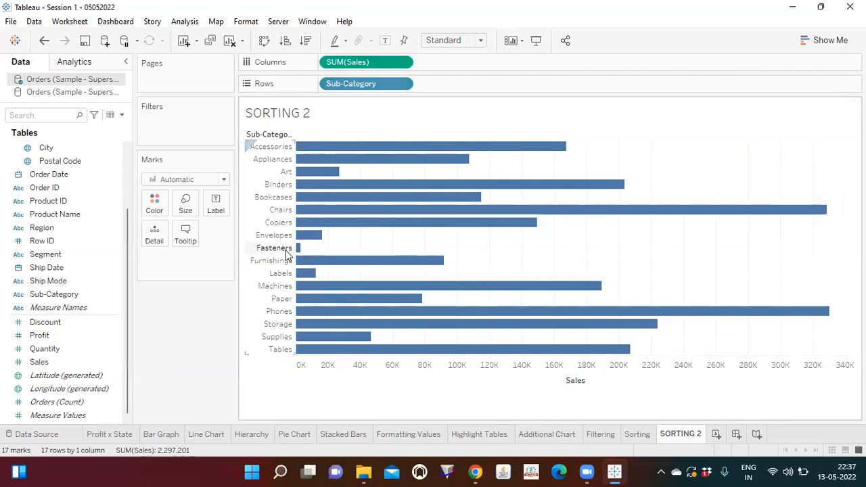
mouse_move(299, 248)
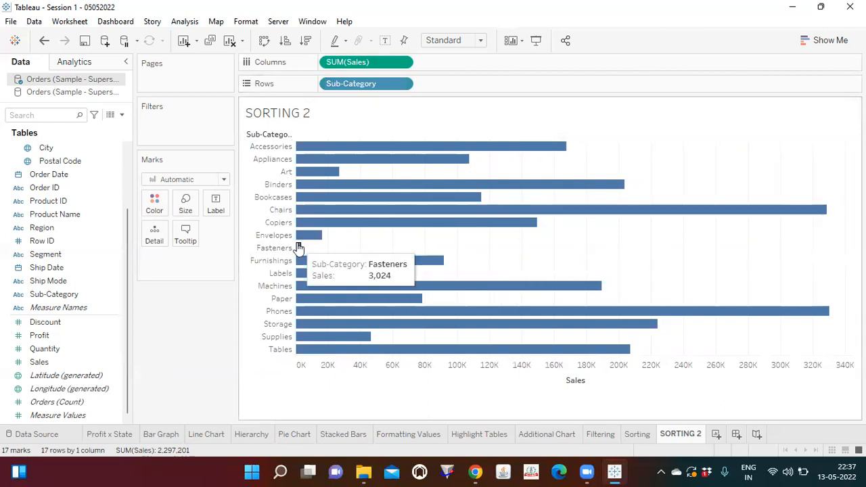
left_click_drag(357, 62, 85, 181)
left_click_drag(32, 336, 338, 68)
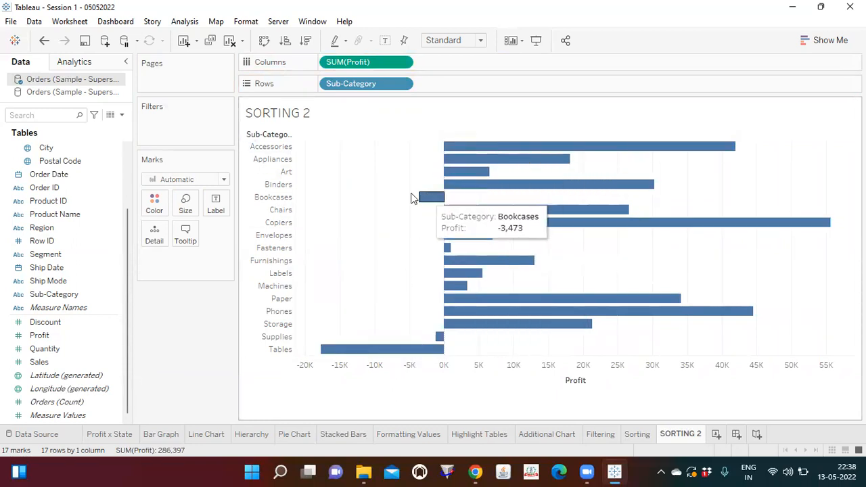
mouse_move(436, 343)
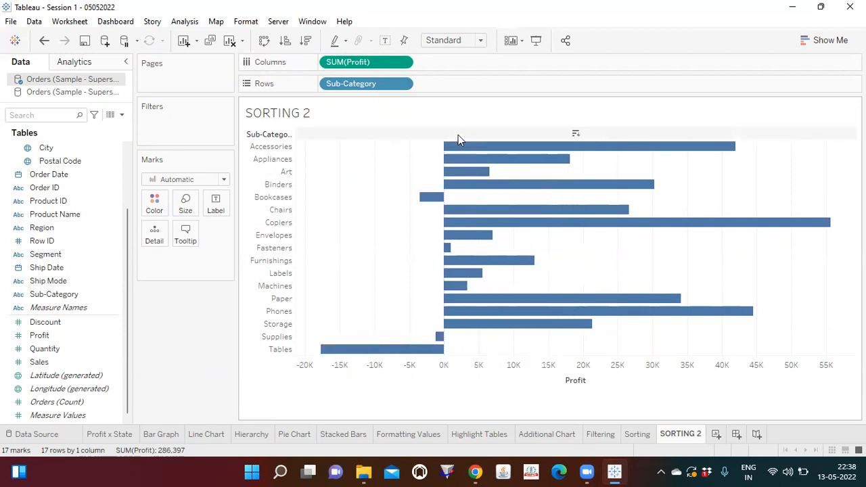
mouse_move(465, 145)
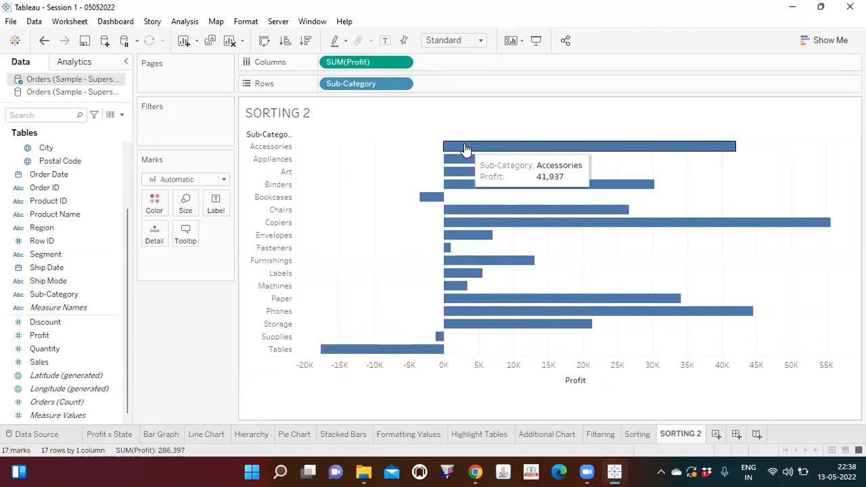
mouse_move(449, 255)
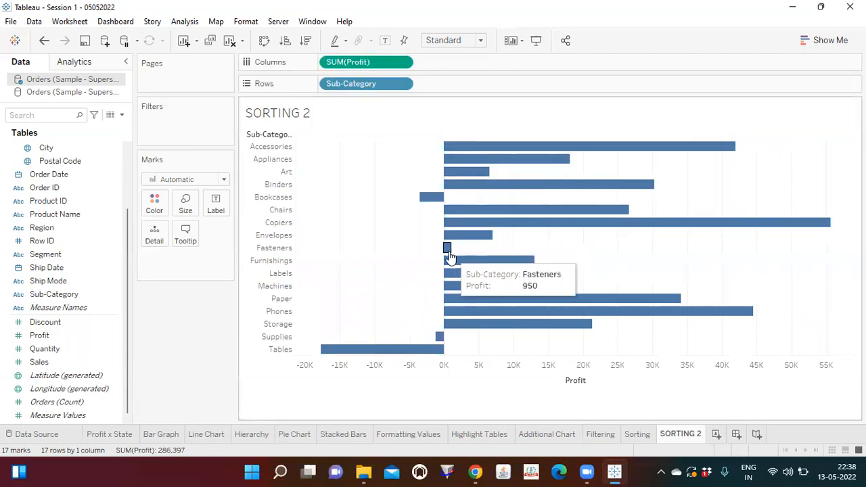
mouse_move(830, 225)
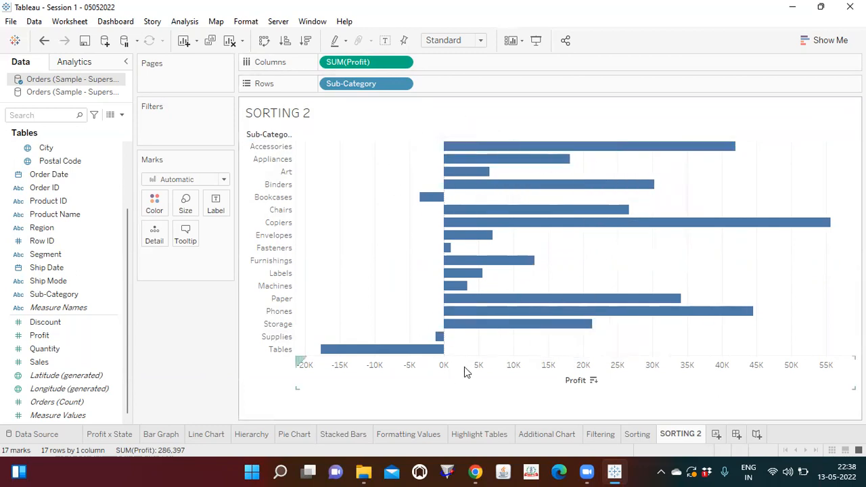
mouse_move(461, 186)
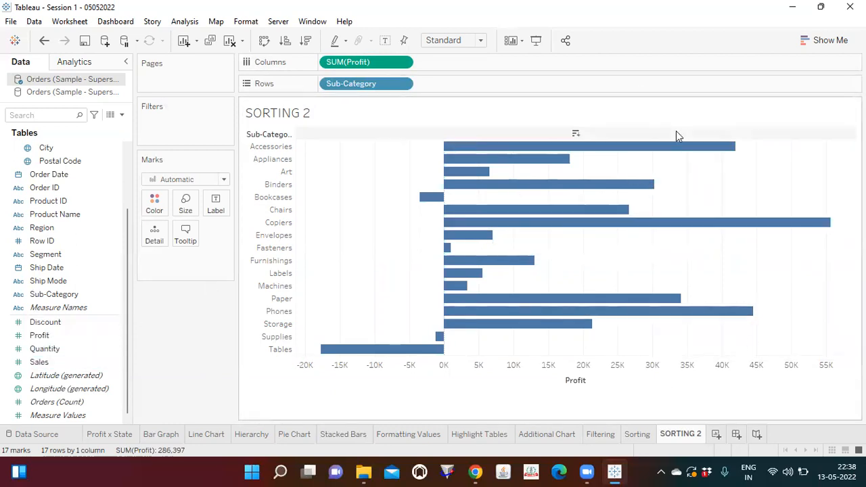
Step: Add Sum of Sales beside Sum of Profit on Columns for comparison and remove it again, twice
left_click_drag(40, 362, 432, 59)
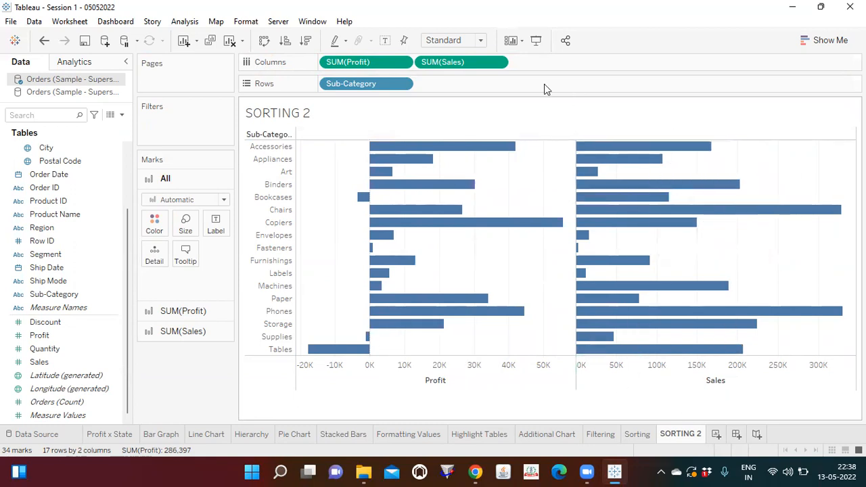
left_click_drag(460, 62, 74, 261)
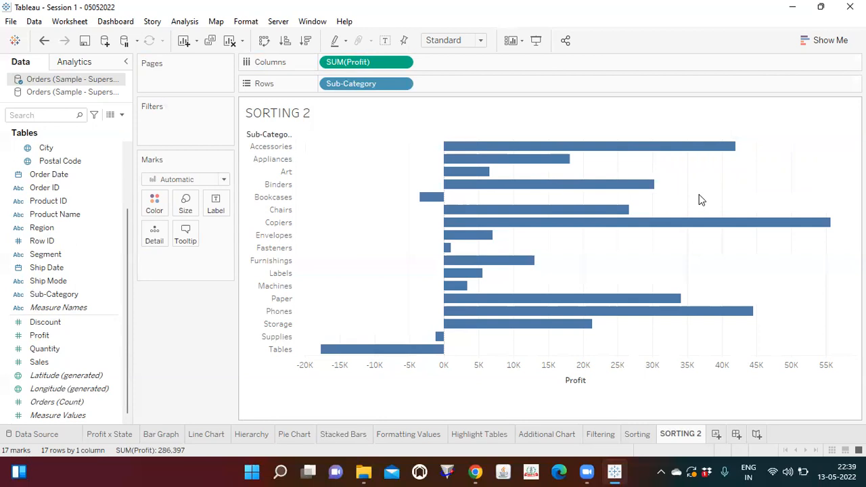
left_click_drag(48, 353, 456, 70)
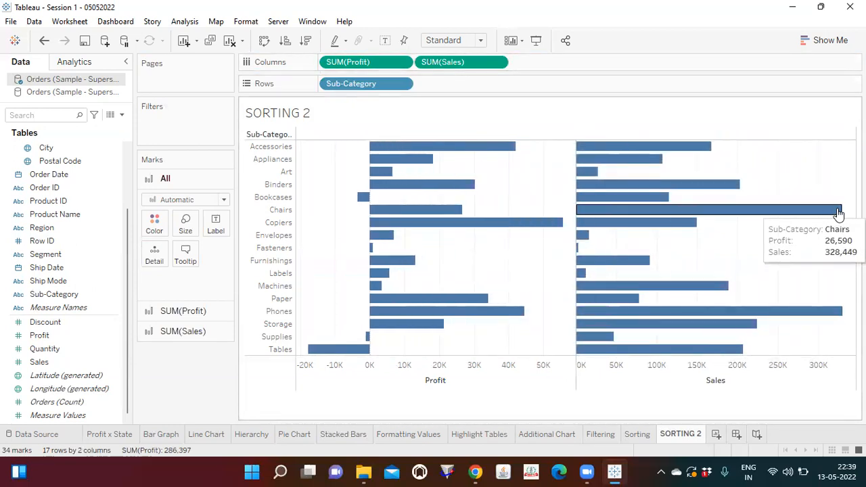
left_click_drag(439, 63, 43, 333)
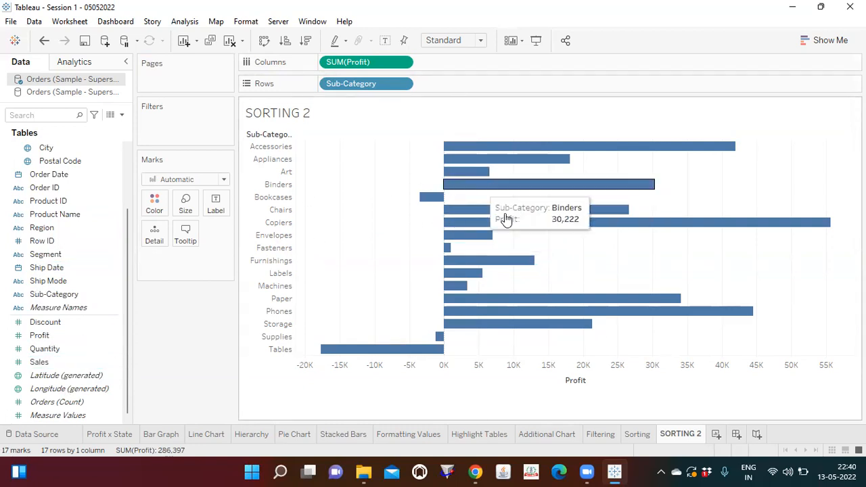
Step: Sort Sub-Category by the field Profit, aggregated as Sum, in descending order
left_click(403, 85)
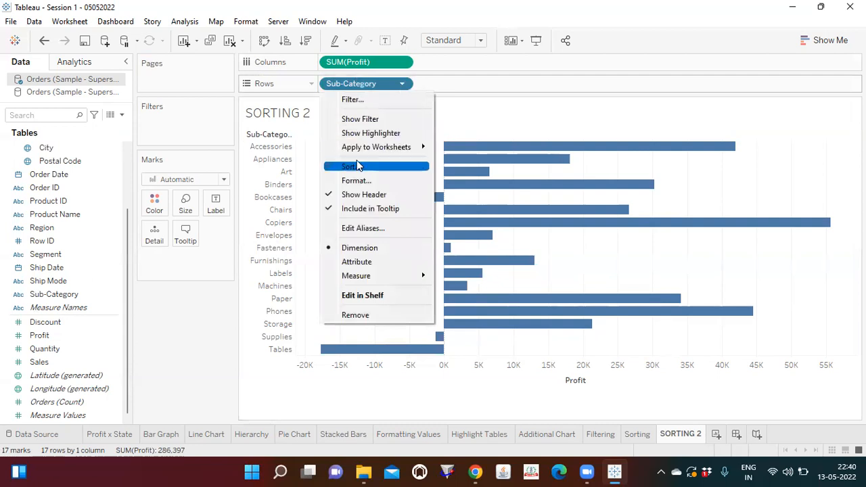
left_click(350, 170)
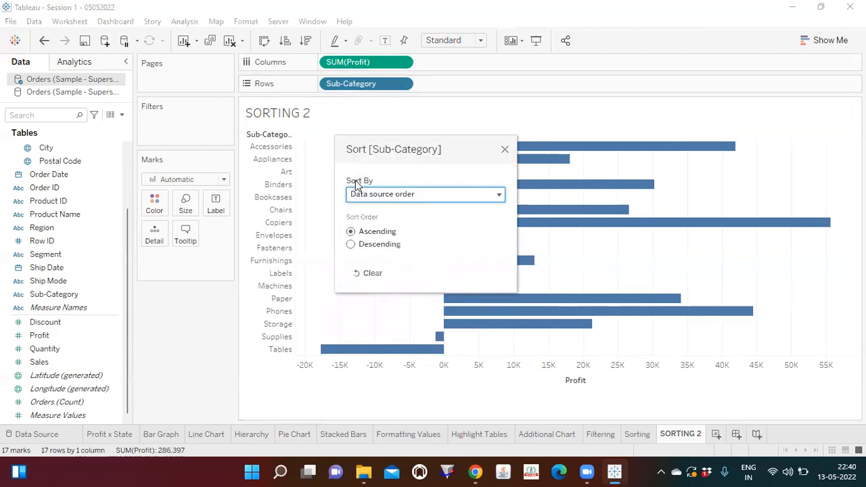
left_click(403, 194)
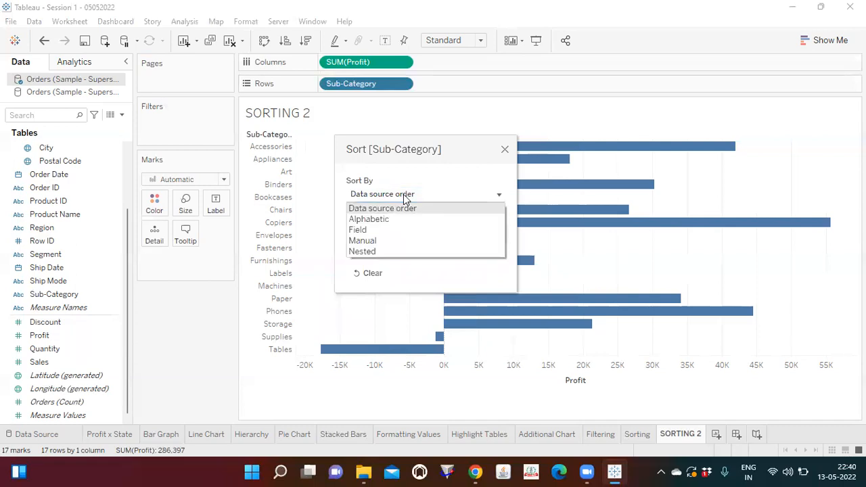
left_click(369, 231)
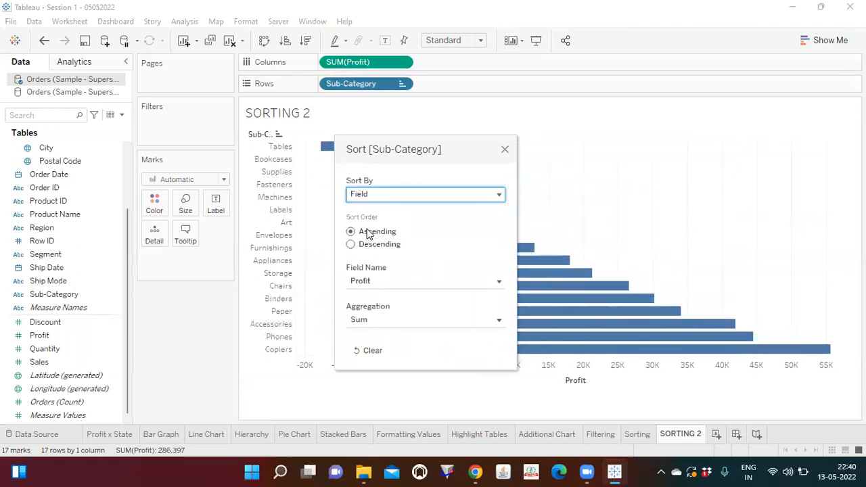
left_click(350, 244)
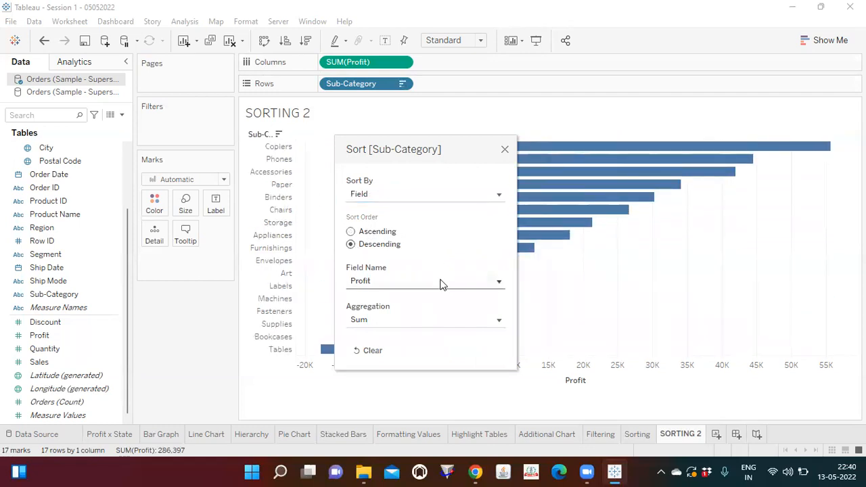
Step: Change the descending Sub-Category sort to use the field Sales, aggregated as Sum
left_click(378, 288)
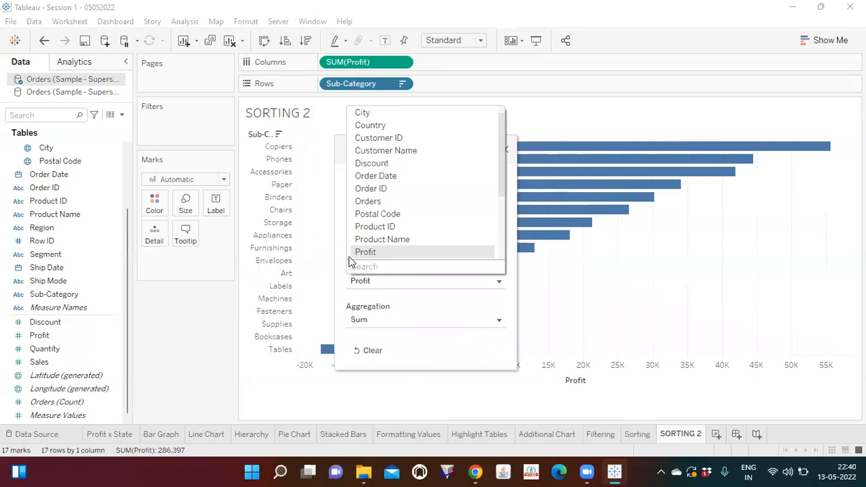
mouse_move(504, 157)
left_mouse_down()
mouse_move(499, 230)
mouse_move(509, 147)
left_mouse_up()
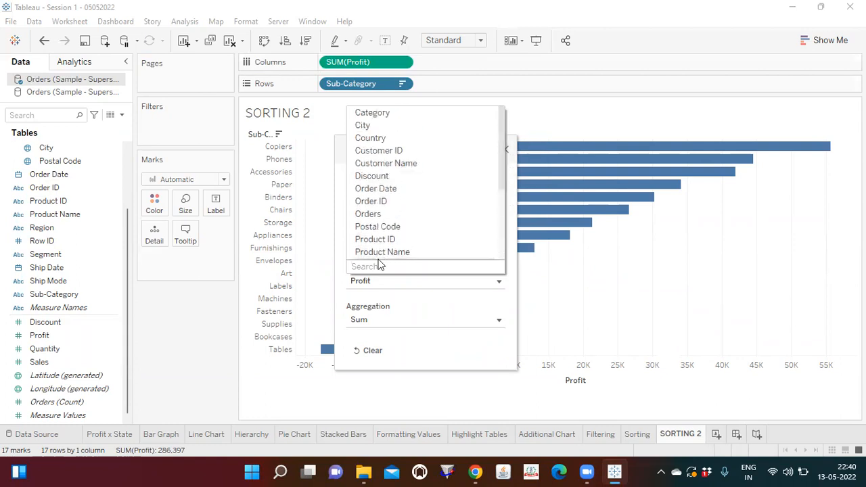
type("sa")
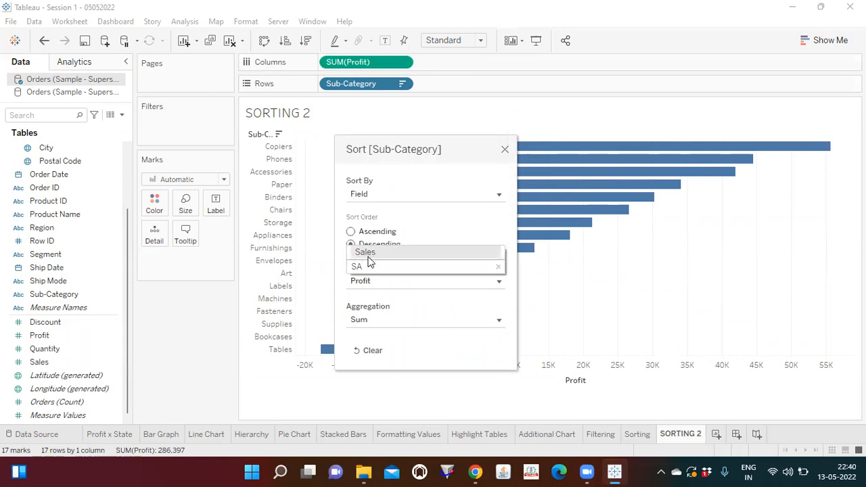
left_click(371, 256)
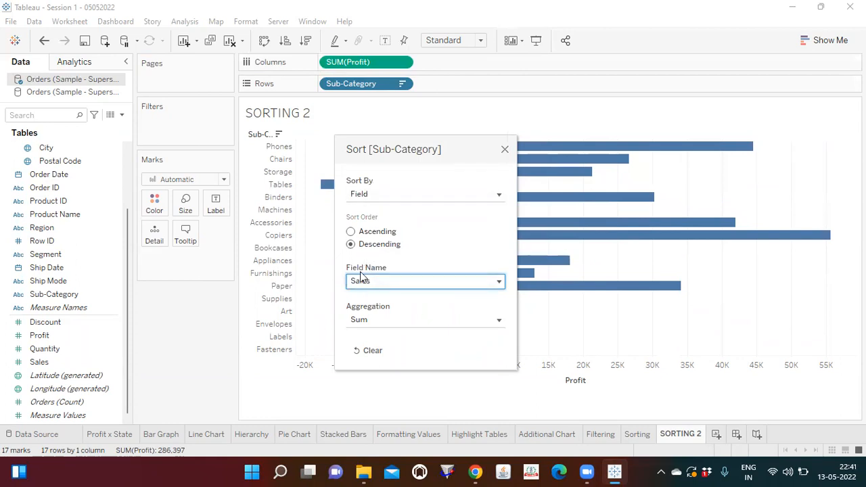
left_click(505, 149)
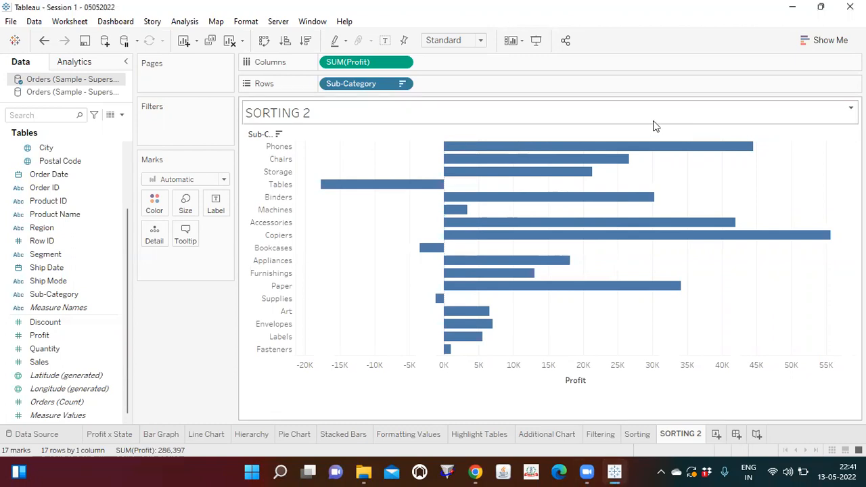
Step: Add Sum of Sales beside Sum of Profit on Columns
left_click(31, 349)
mouse_move(20, 361)
left_mouse_down()
mouse_move(163, 296)
mouse_move(27, 365)
left_mouse_up()
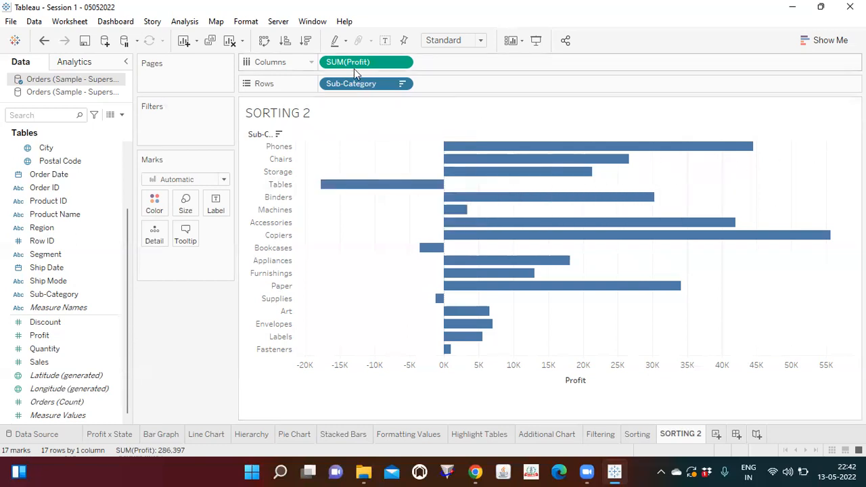
mouse_move(330, 190)
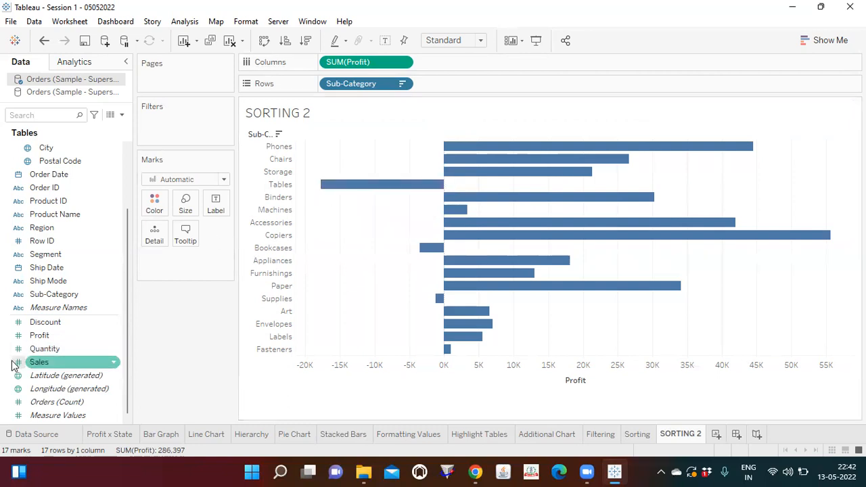
left_click(52, 359)
left_click_drag(51, 363, 470, 64)
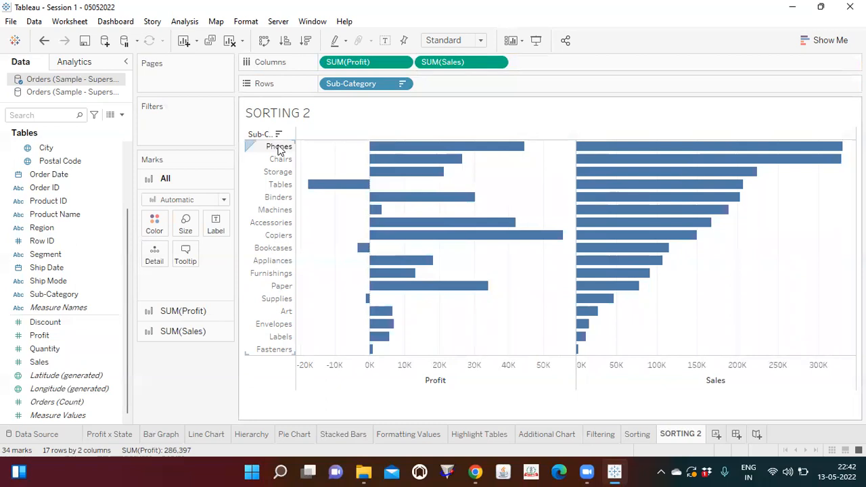
Step: Compare the profit and sales bars of Copiers, Phones and Tables, and remove Sum of Sales from Columns
mouse_move(603, 238)
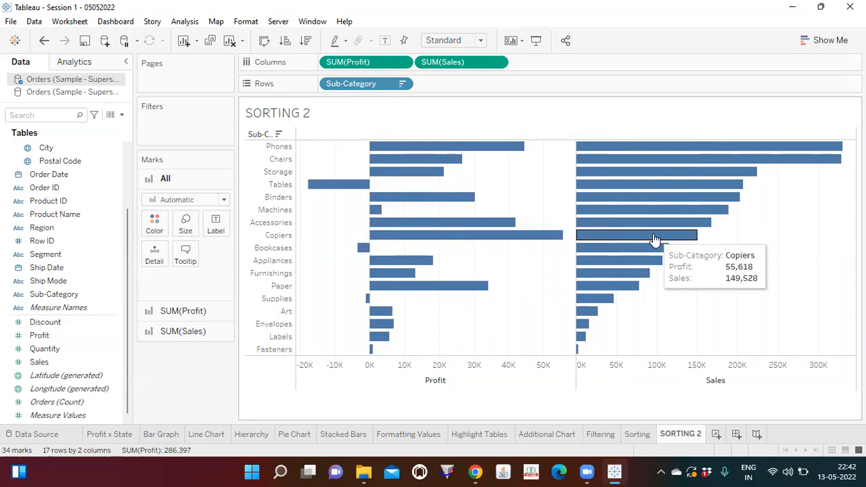
mouse_move(814, 150)
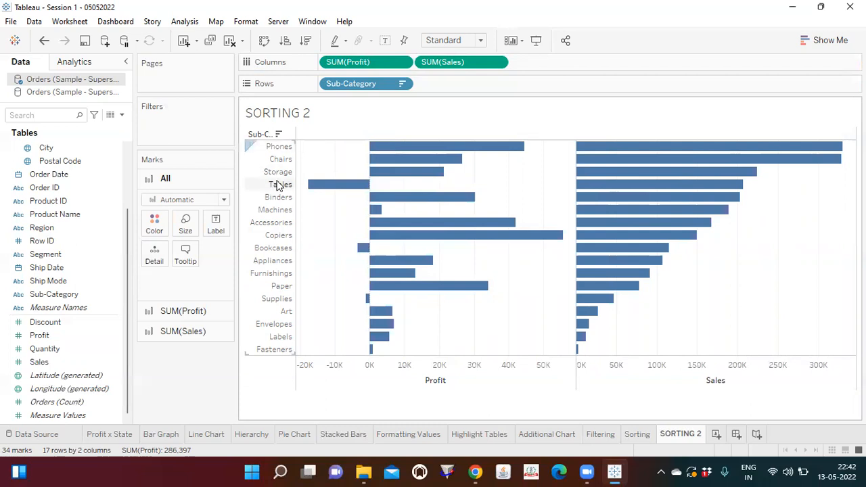
mouse_move(353, 193)
mouse_move(622, 189)
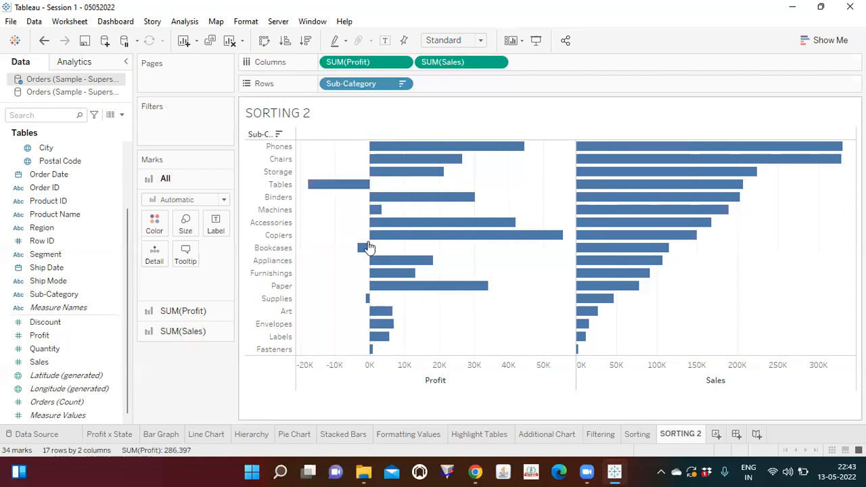
left_click_drag(457, 62, 51, 240)
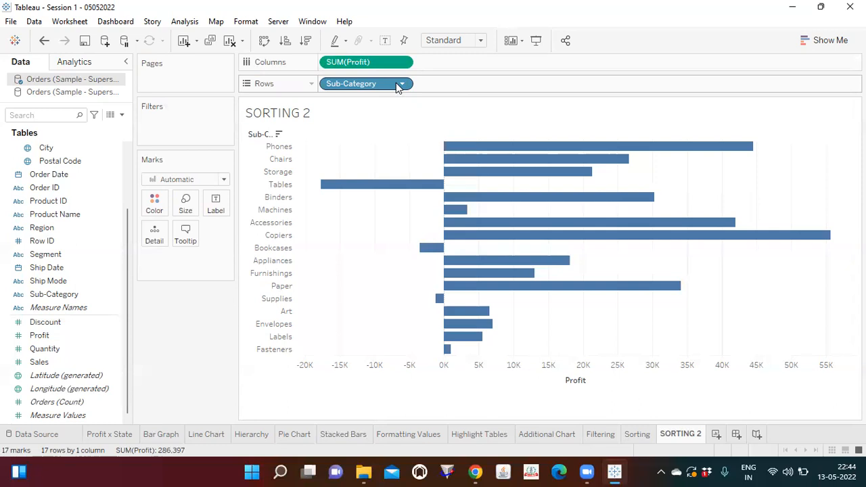
Step: Examine the sort options of Sub-Category and compare how the Sorting and SORTING 2 sheets are sorted
mouse_move(637, 434)
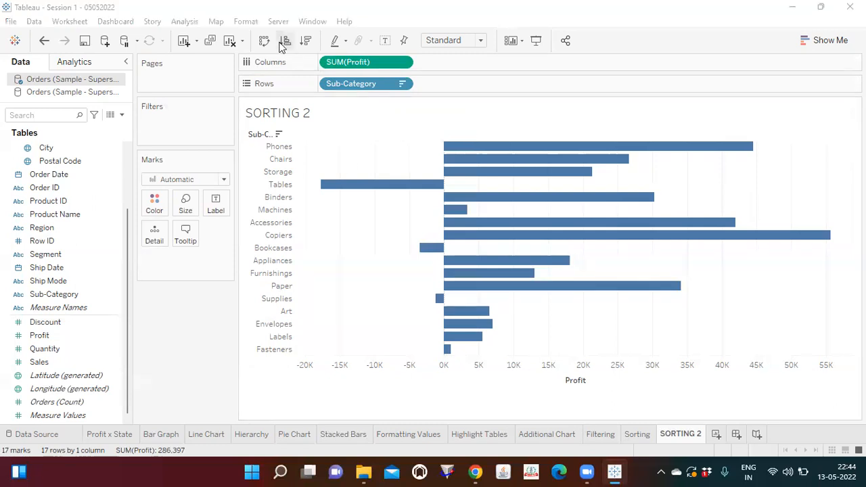
left_click(405, 86)
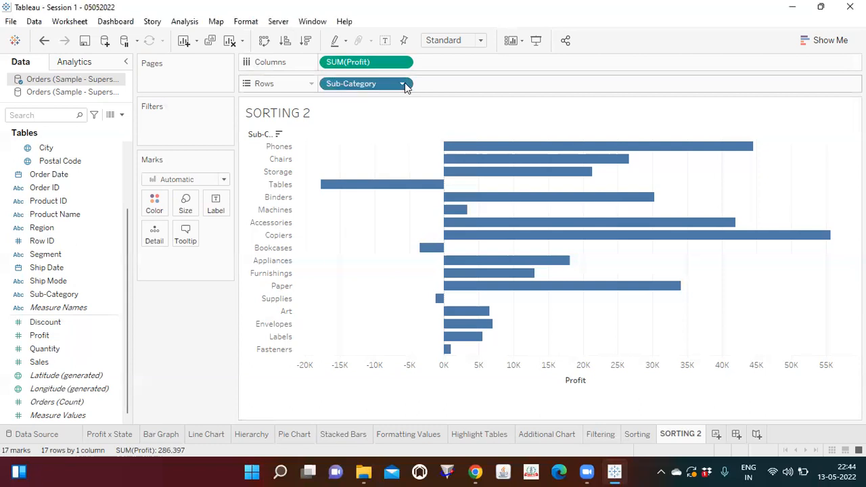
left_click(405, 84)
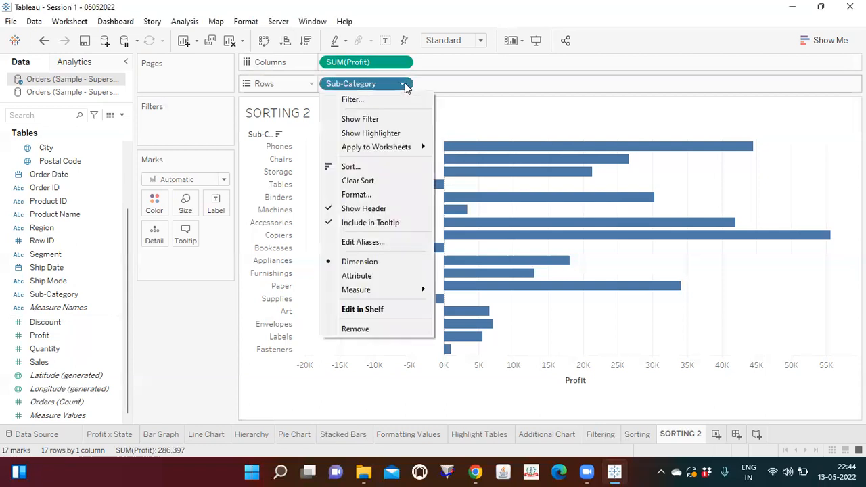
left_click(194, 317)
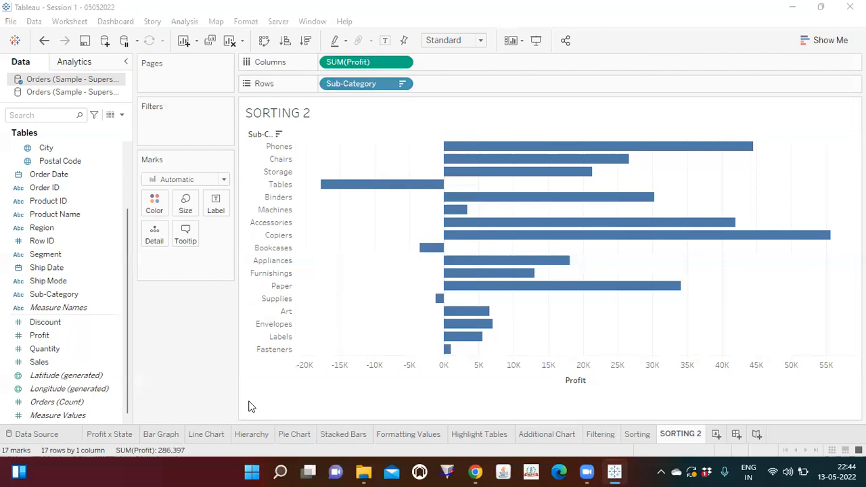
left_click(639, 434)
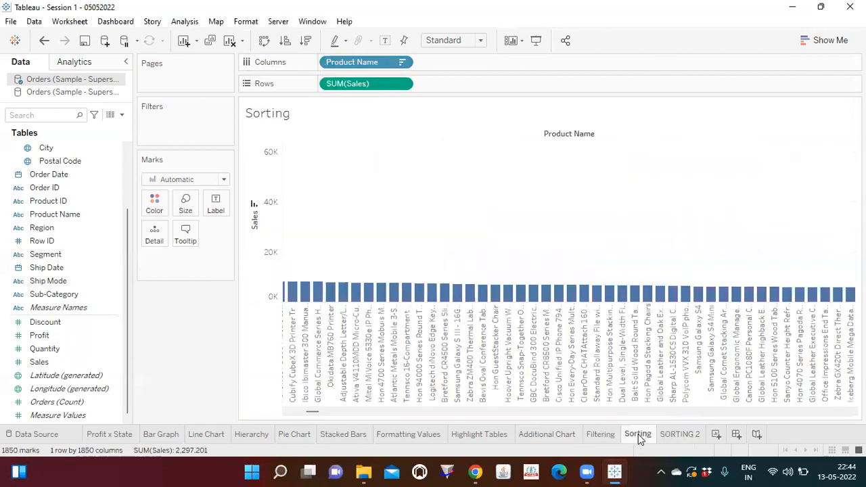
left_click(668, 434)
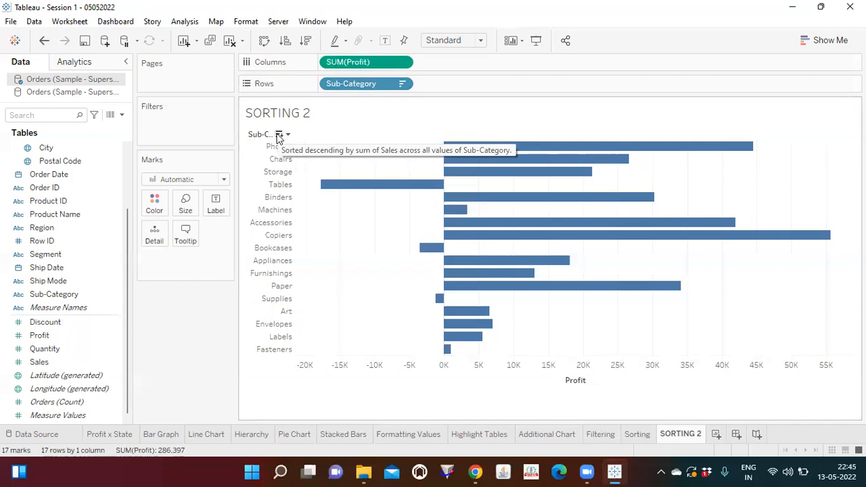
mouse_move(632, 440)
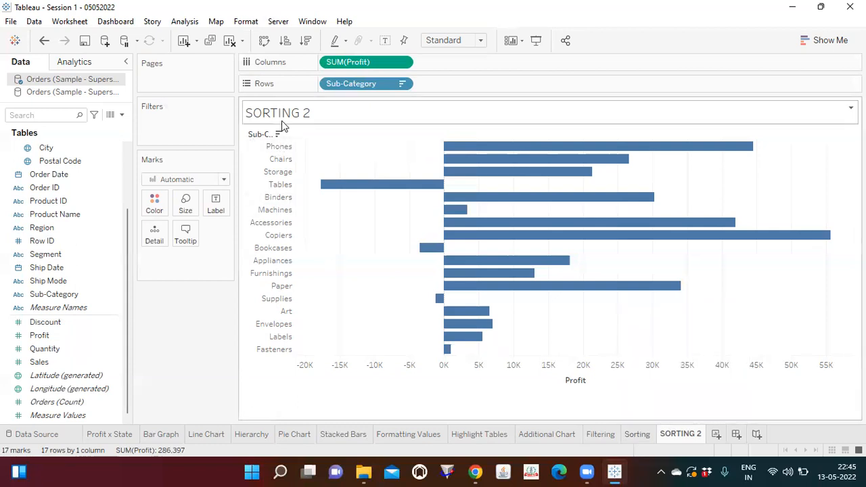
left_click(633, 436)
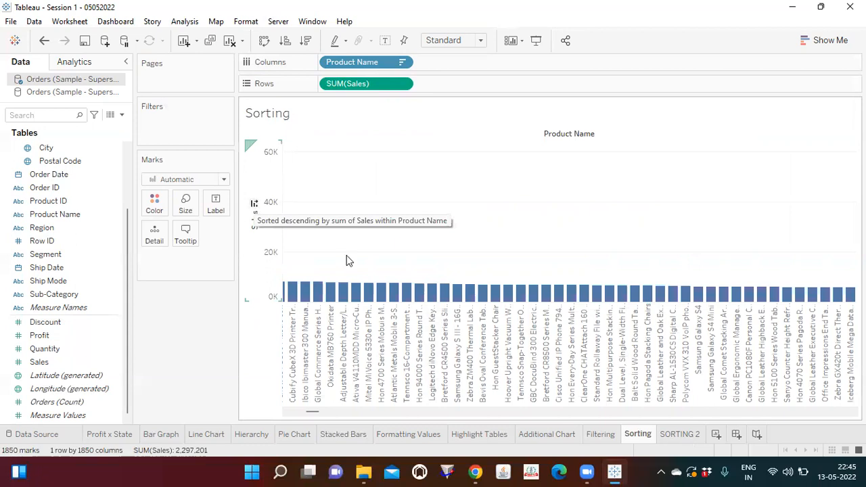
left_click(679, 434)
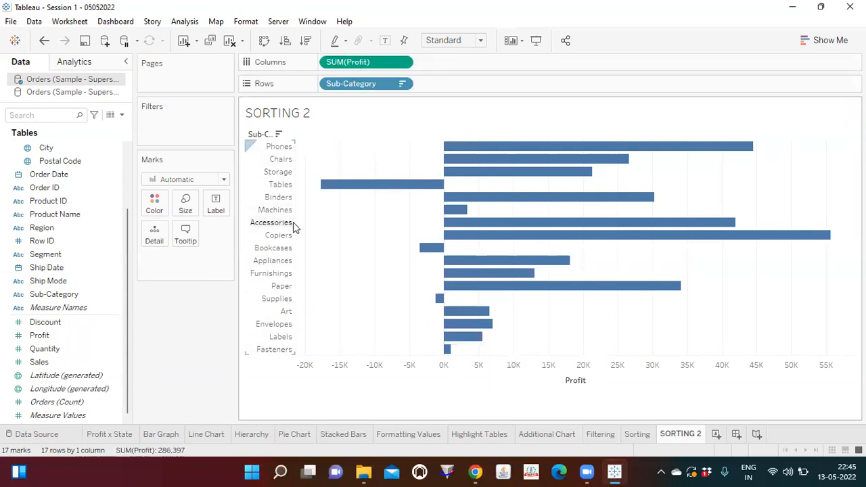
Step: Try data source order for the Sub-Category sort, and settle on a descending sort by the field Profit, aggregated as Sum
left_click(404, 84)
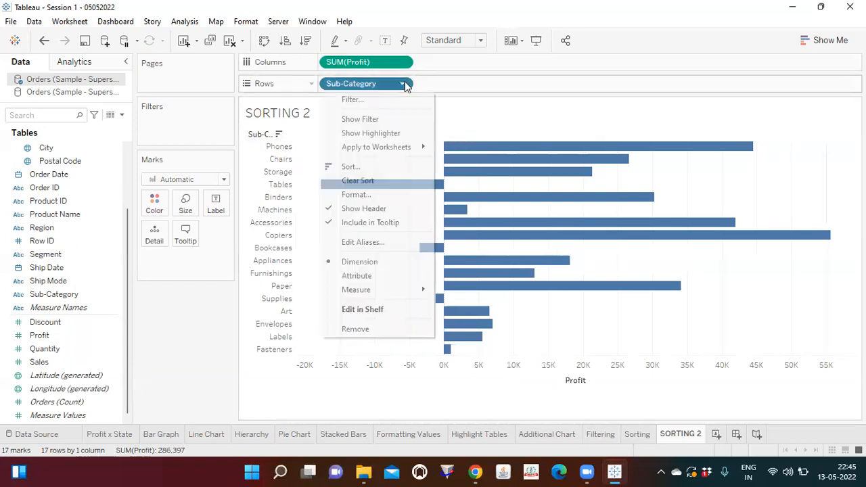
left_click(359, 167)
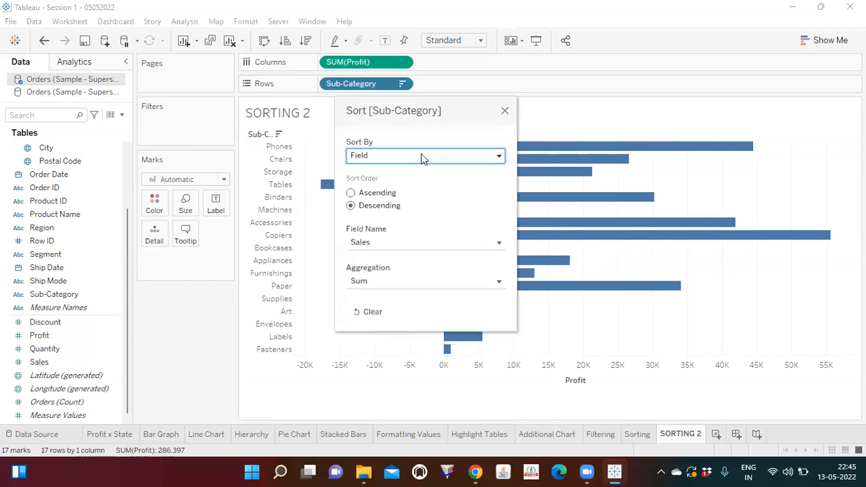
left_click(421, 158)
left_click(392, 168)
left_click_drag(463, 103, 647, 125)
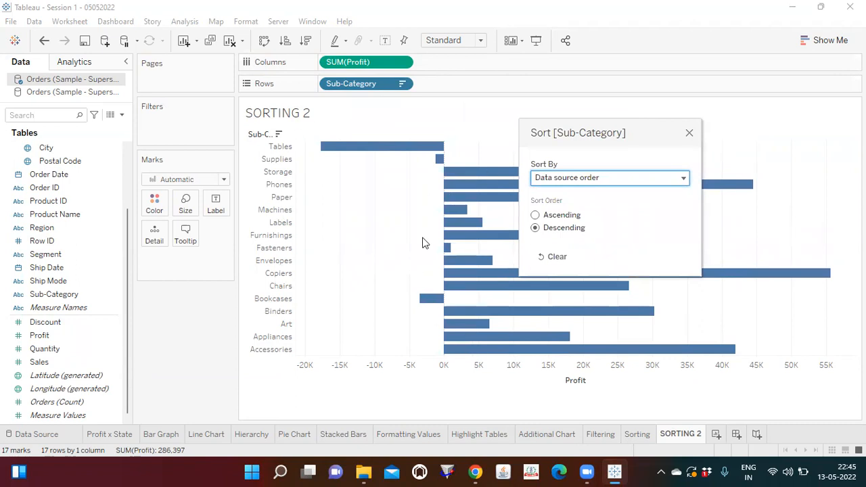
left_click(570, 181)
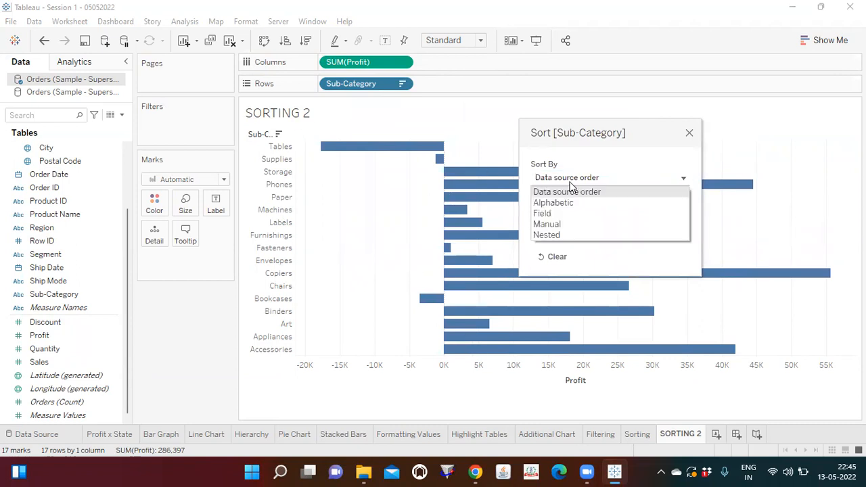
left_click(556, 213)
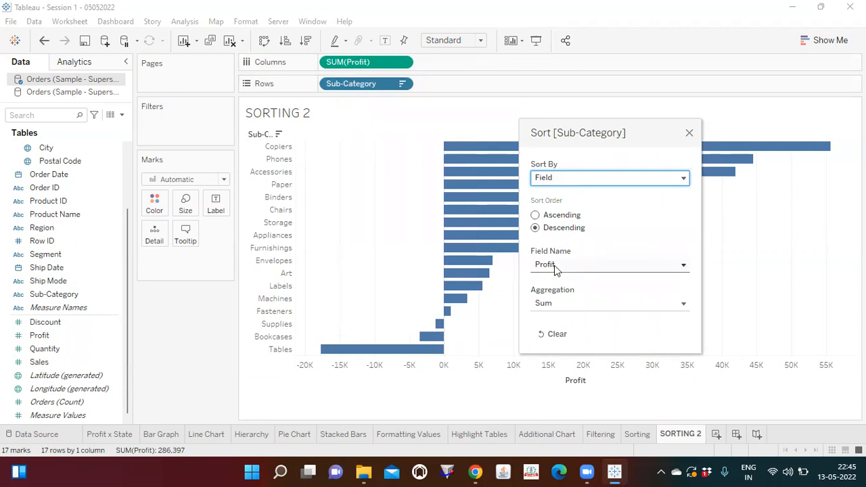
left_click(693, 130)
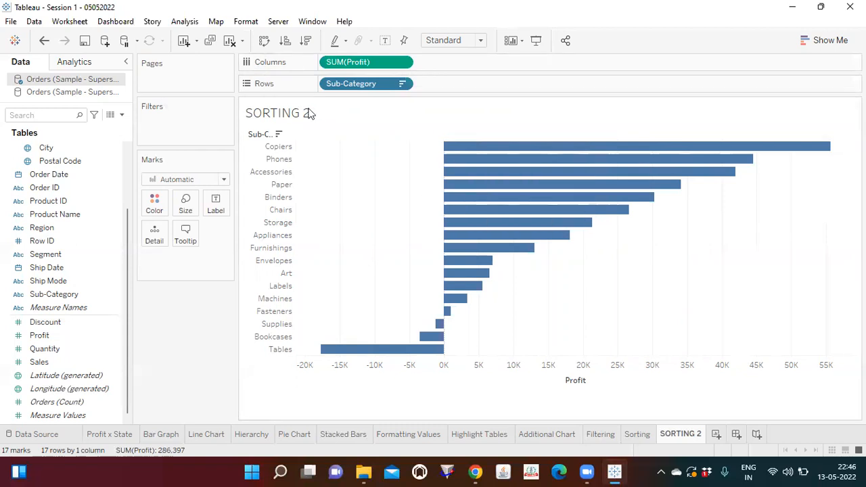
Step: Save the workbook and add a new worksheet named Heat Maps
left_click(86, 40)
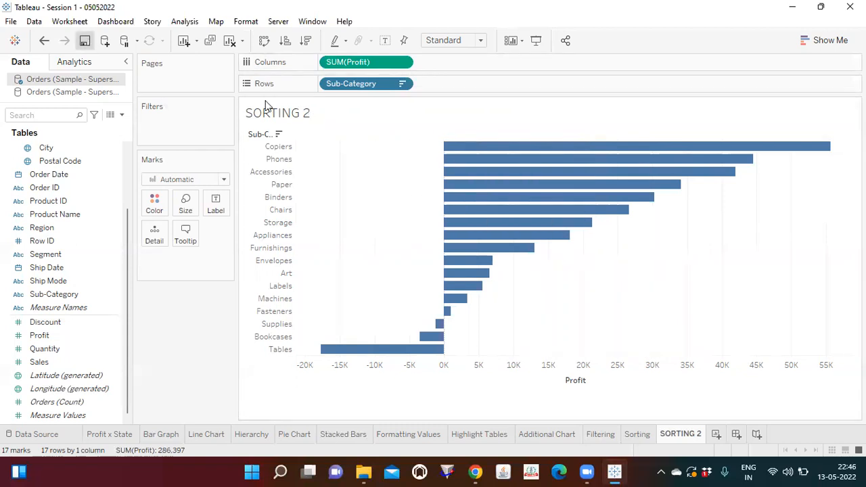
left_click(713, 440)
double_click(738, 434)
type("He")
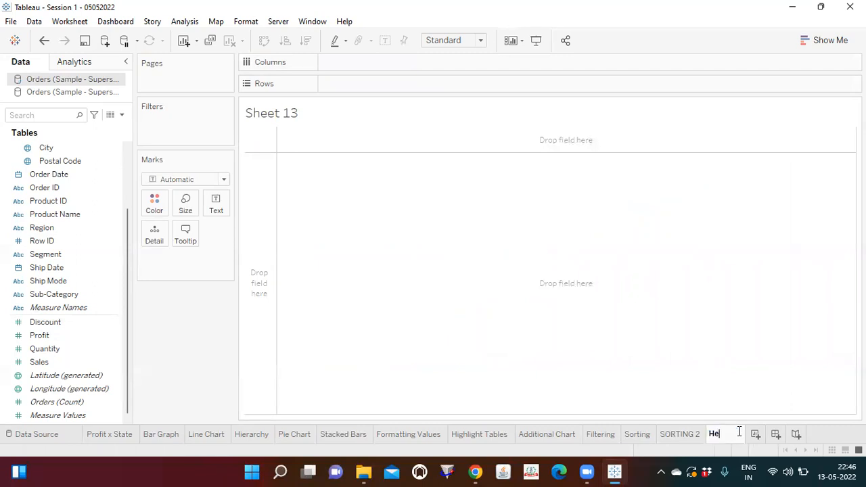
type("at Maps")
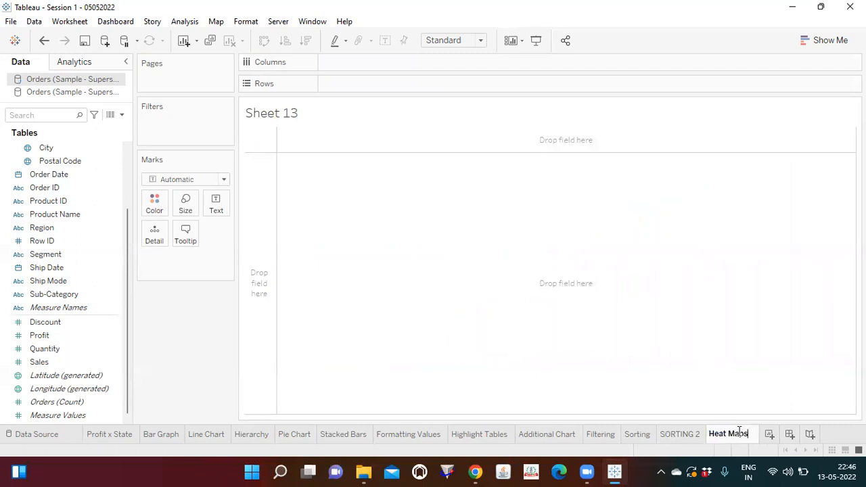
left_click(434, 299)
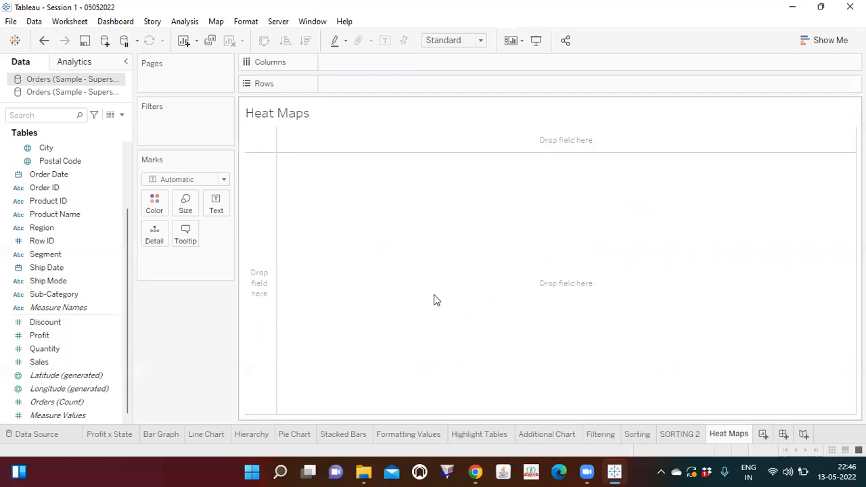
Step: Build a heat map on the Heat Maps sheet from the Sub-Category, Profit and Sales fields
left_click(827, 42)
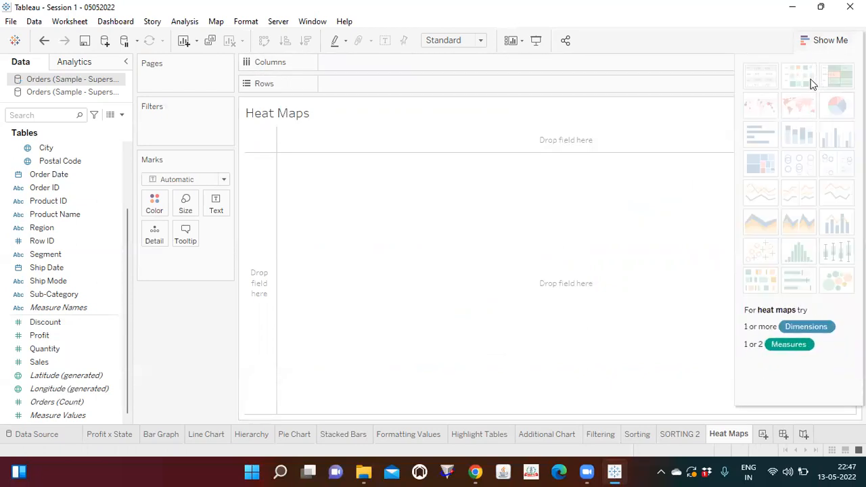
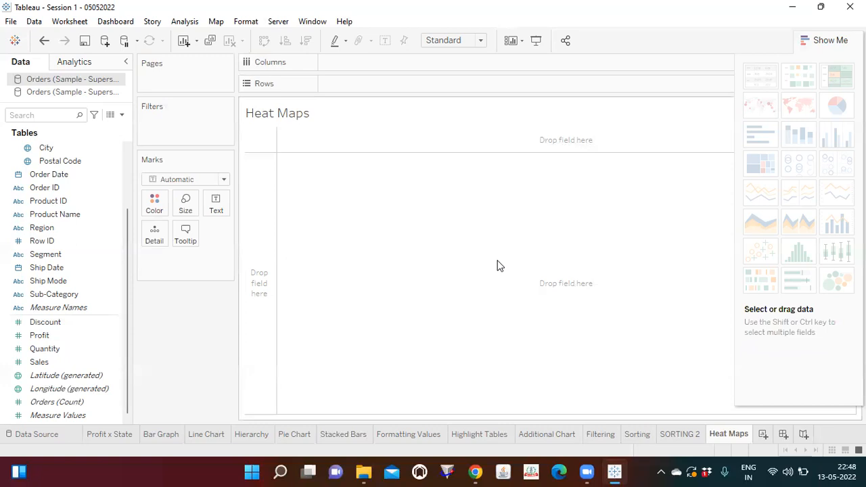
left_click(46, 296)
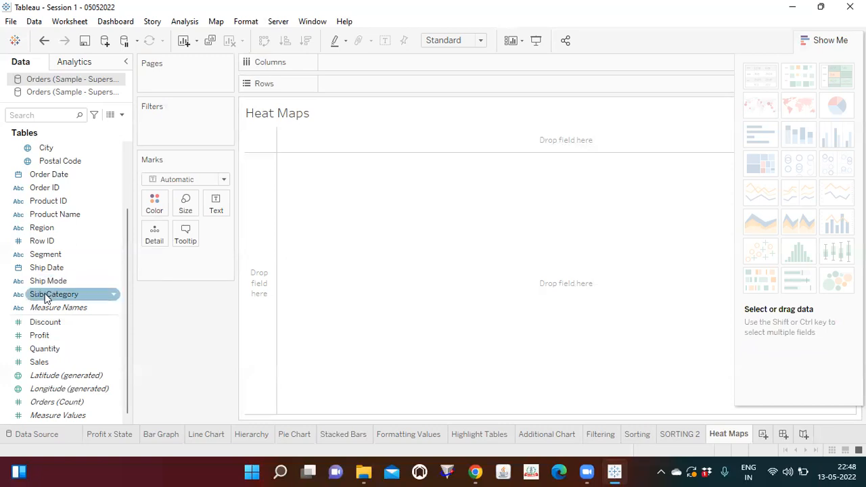
left_click(48, 335, "ctrl")
left_click(45, 364, "ctrl")
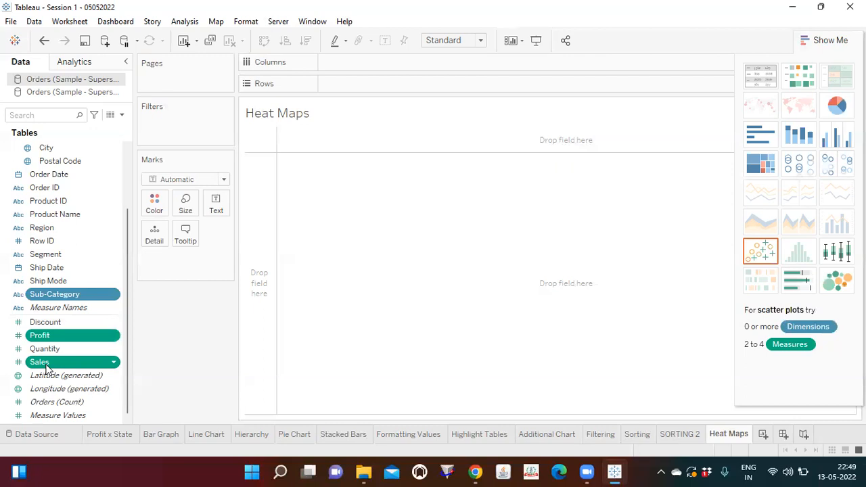
left_click(792, 79)
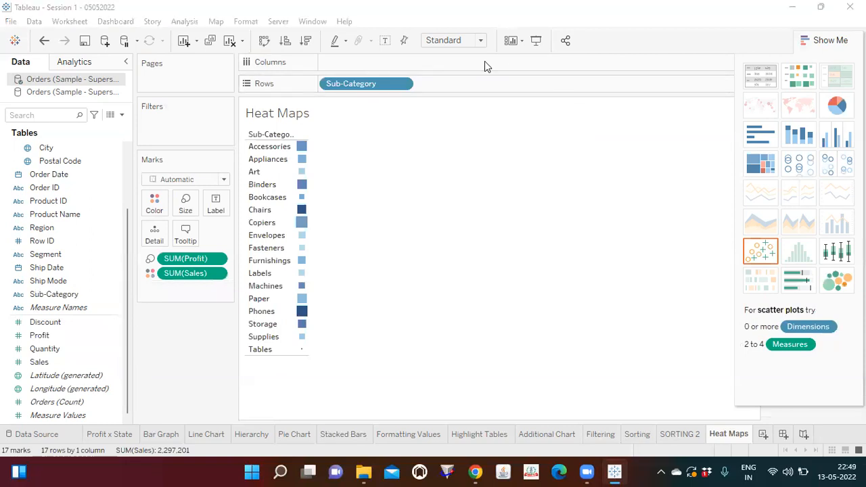
Step: Fit the heat map to Entire View and hide the chart type suggestions
left_click(480, 40)
left_click(456, 89)
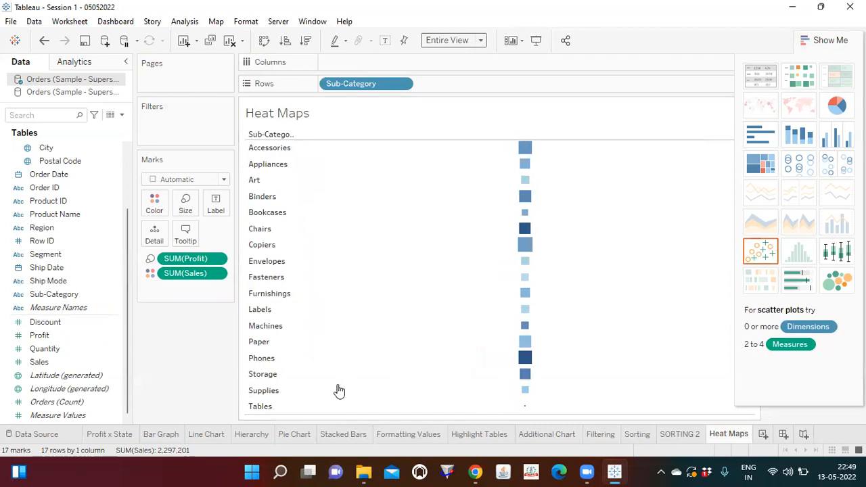
left_click(833, 40)
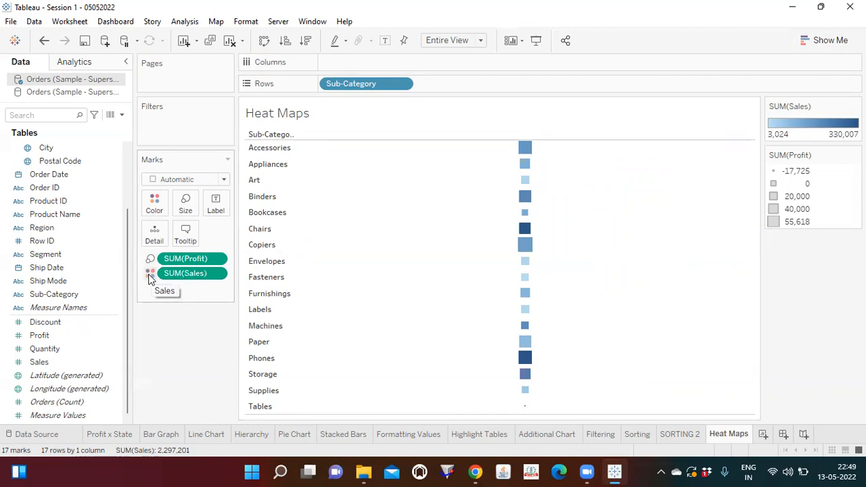
Step: Compare how the heat map and the SORTING 2, Sorting, Additional Chart and Bar Graph sheets present profit and sales
mouse_move(589, 217)
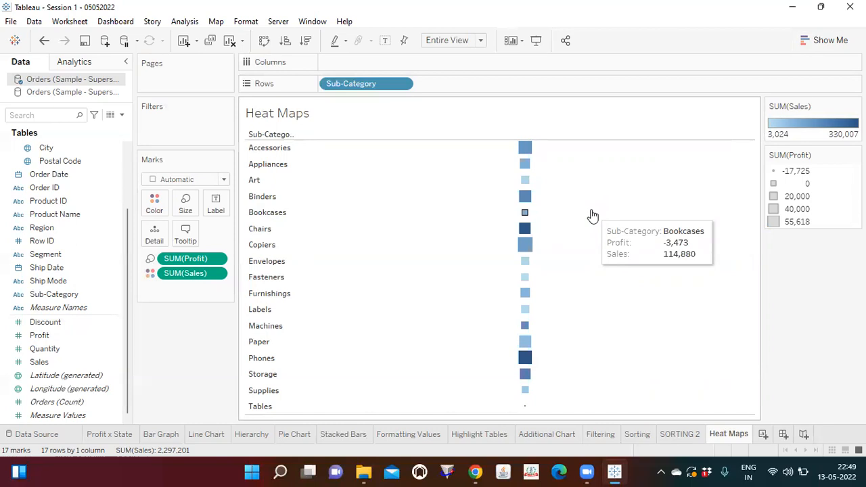
left_click(667, 434)
mouse_move(441, 324)
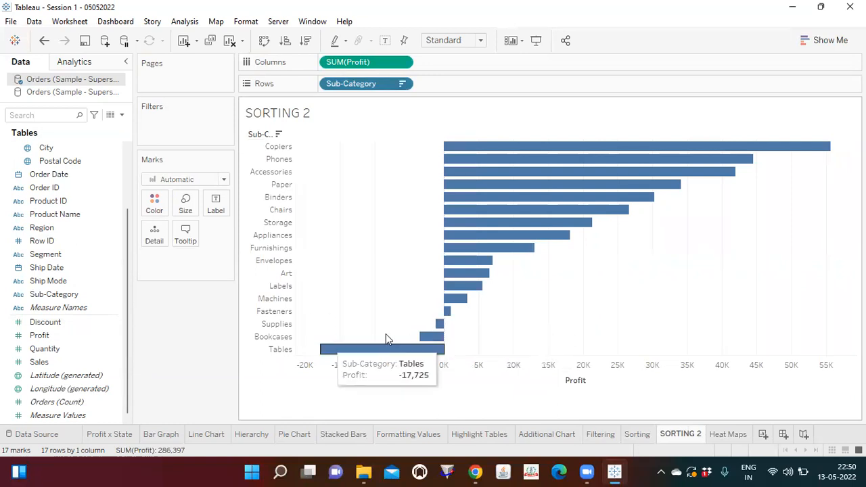
mouse_move(434, 342)
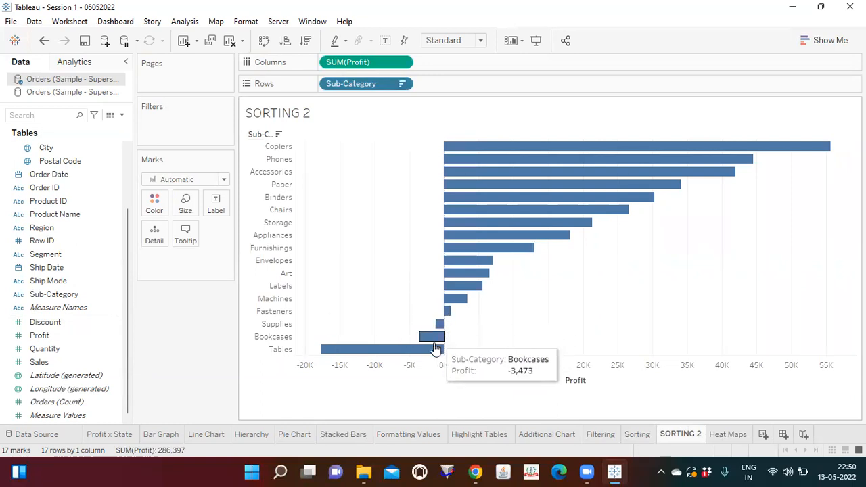
left_click(637, 436)
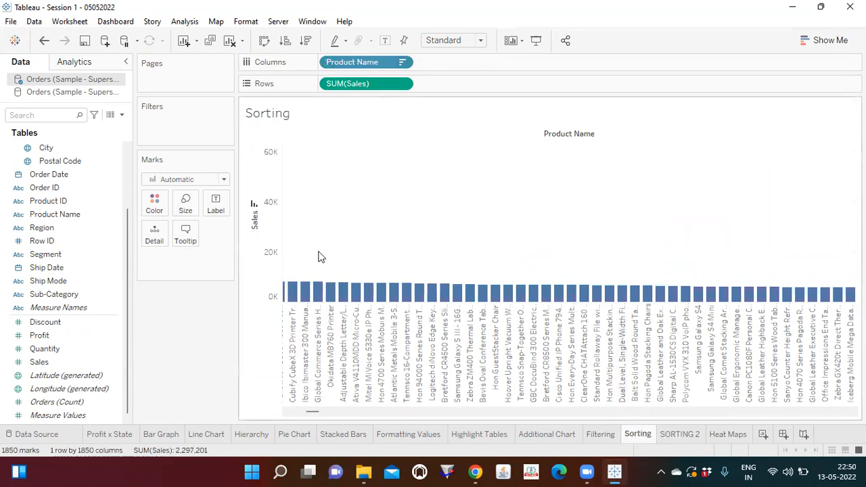
left_click(536, 434)
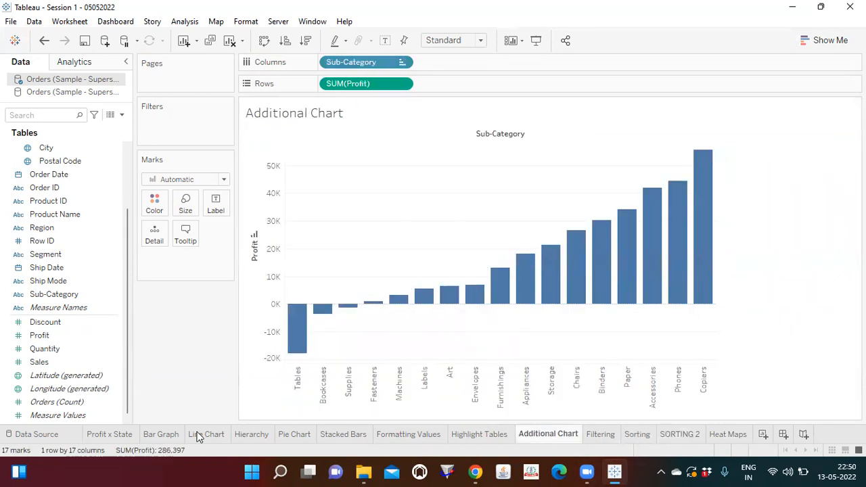
left_click(152, 434)
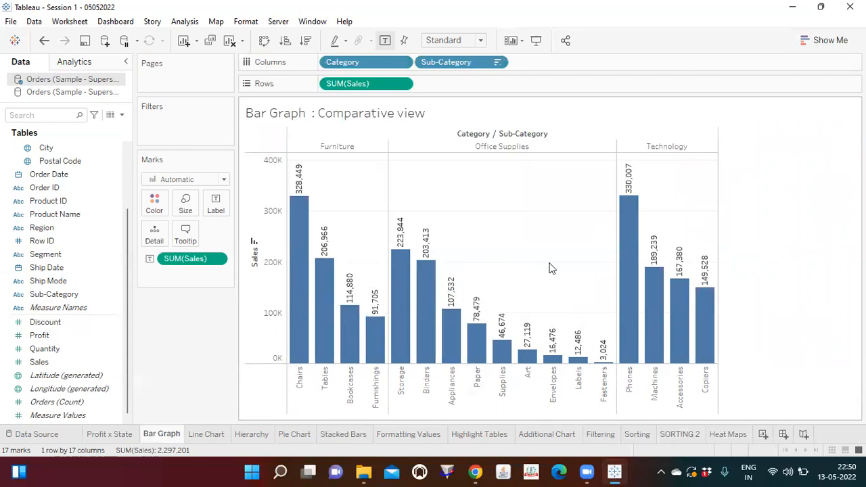
left_click(684, 436)
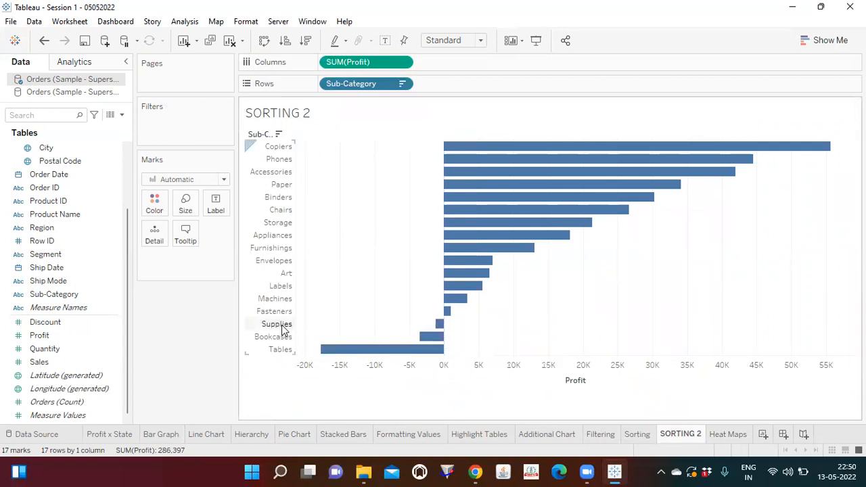
Step: Swap the heat map's encodings so that Profit sets the mark color and Sales sets the mark size
left_click(726, 435)
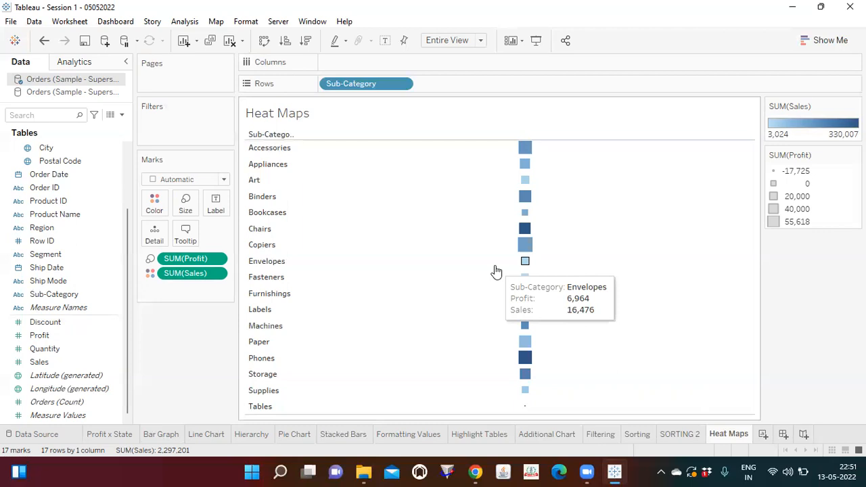
left_click(151, 260)
left_click(176, 274)
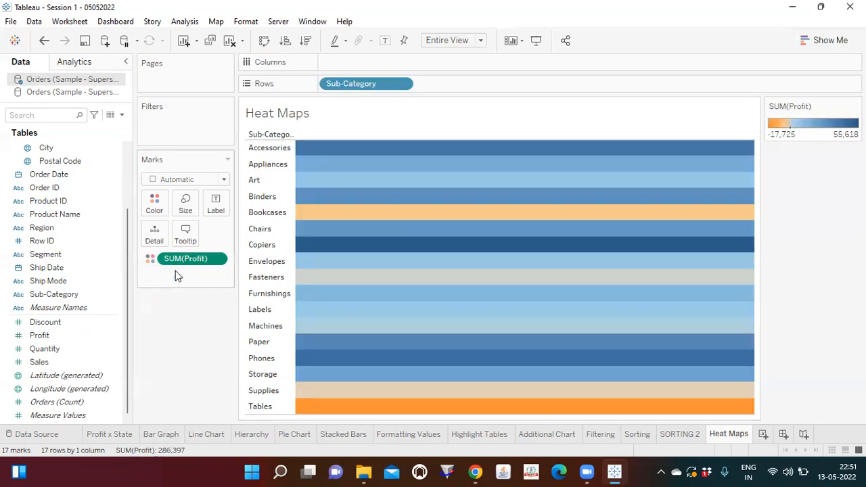
left_click_drag(54, 361, 190, 212)
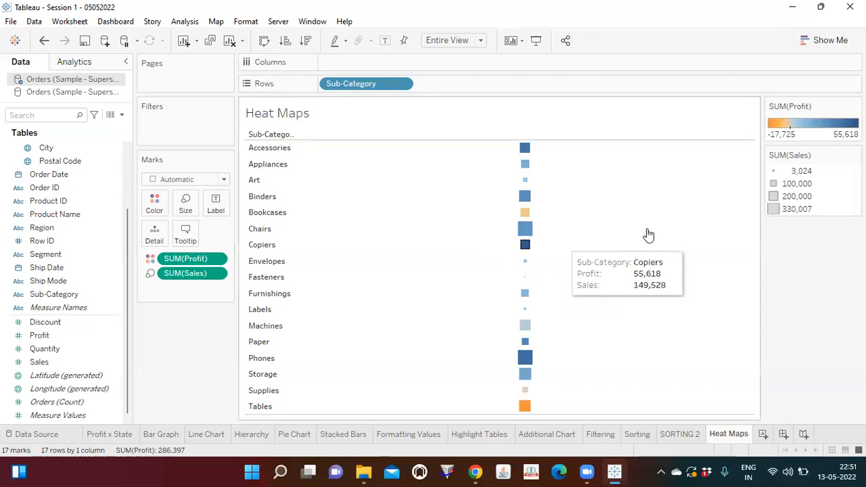